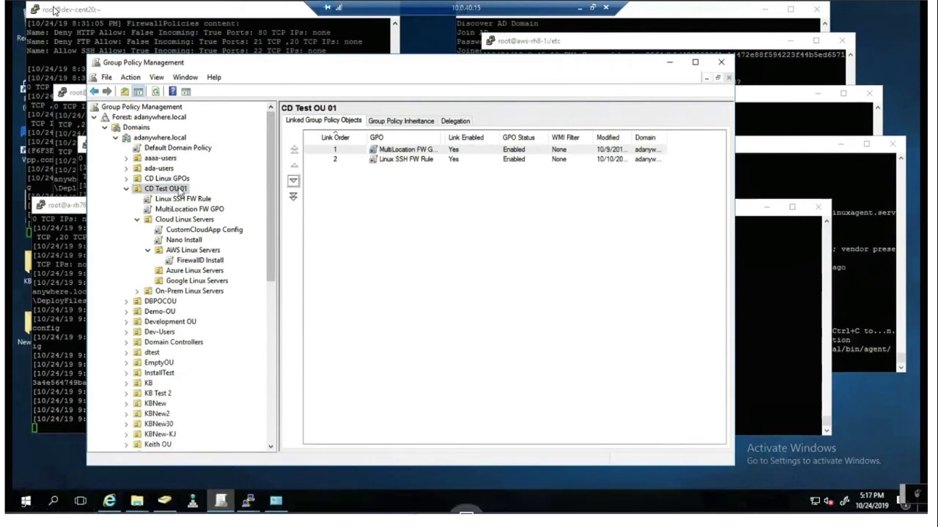
- Create a GPO named "Master Linux Config GPO" and link it to the CD Test OU 01 organizational unit
right_click(179, 191)
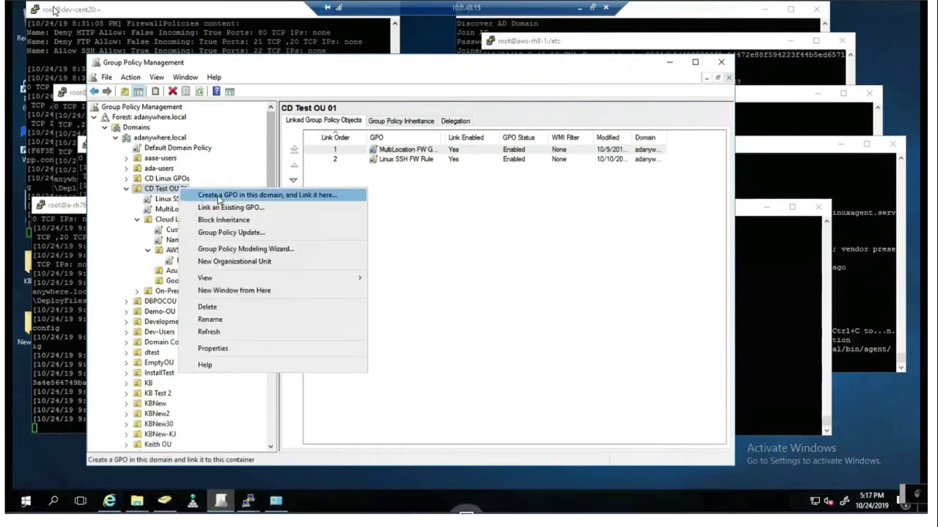
click(218, 198)
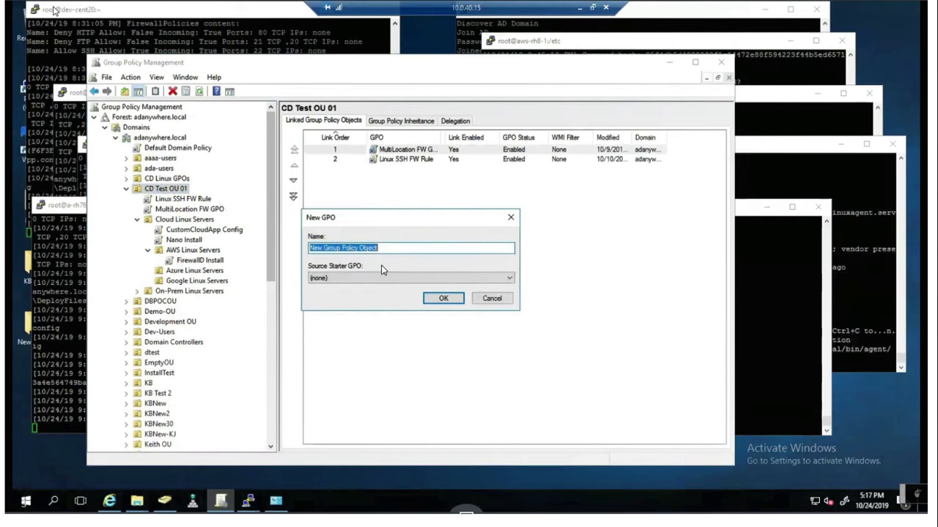
text(Ma)
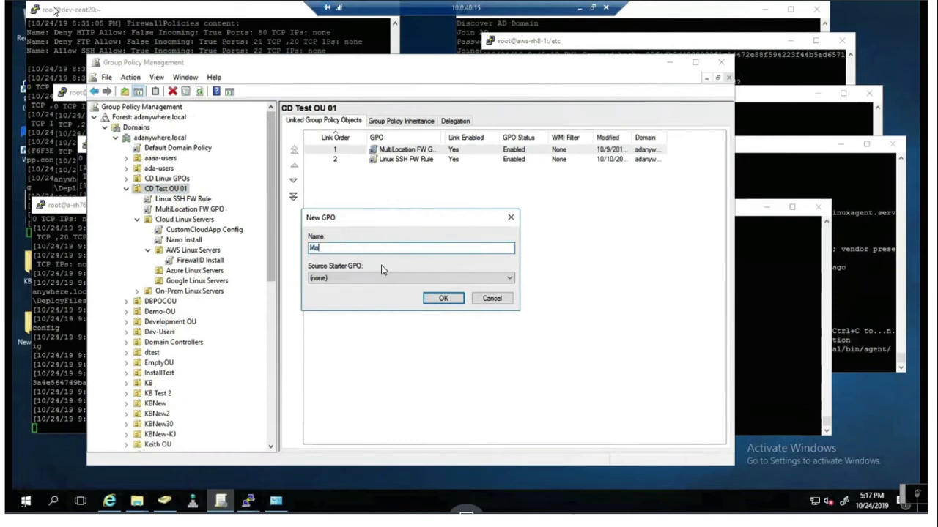
text(ster Linux Config GPO)
click(444, 300)
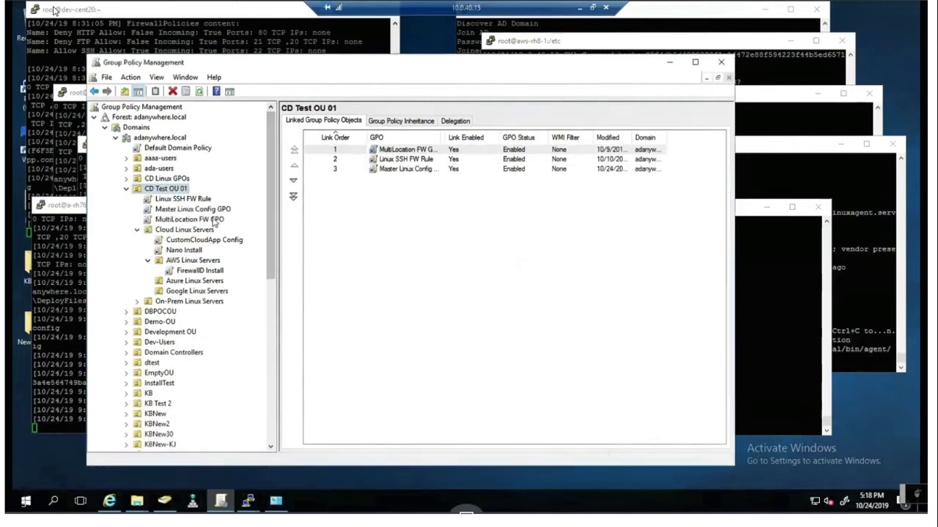
- Open Master Linux Config GPO for editing and expand Linux Settings under Computer Configuration
click(183, 210)
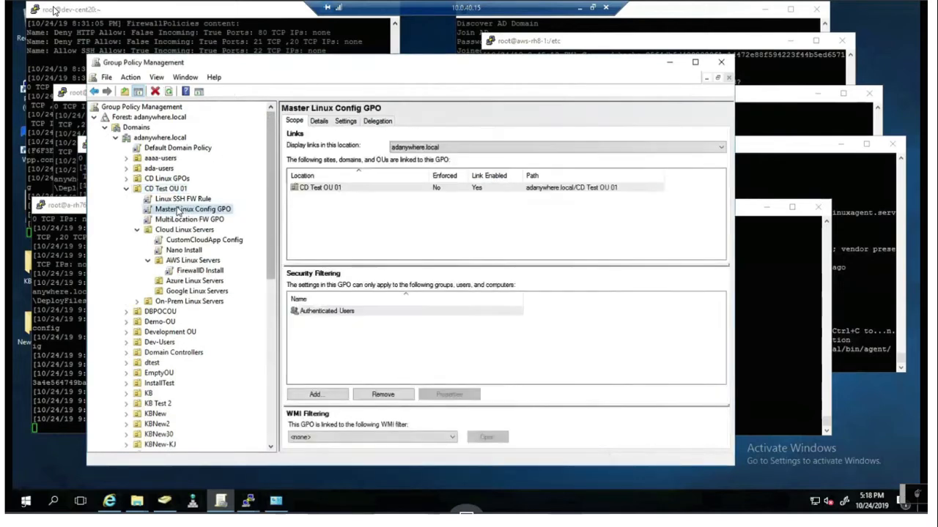
right_click(192, 209)
click(212, 216)
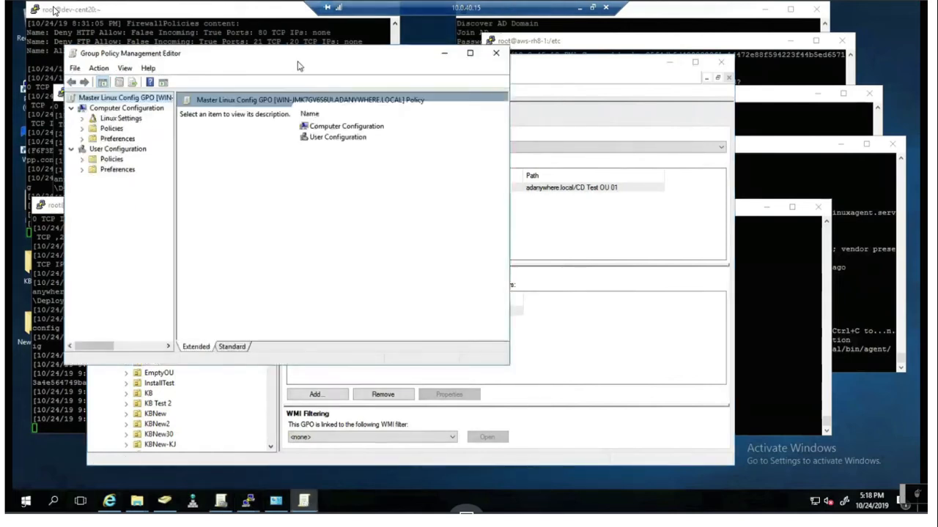
drag(298, 59, 444, 111)
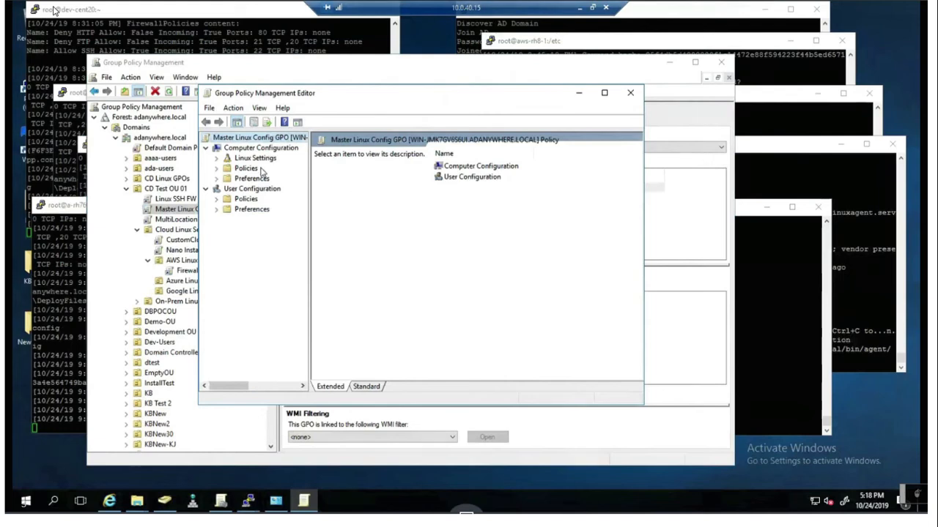
click(216, 159)
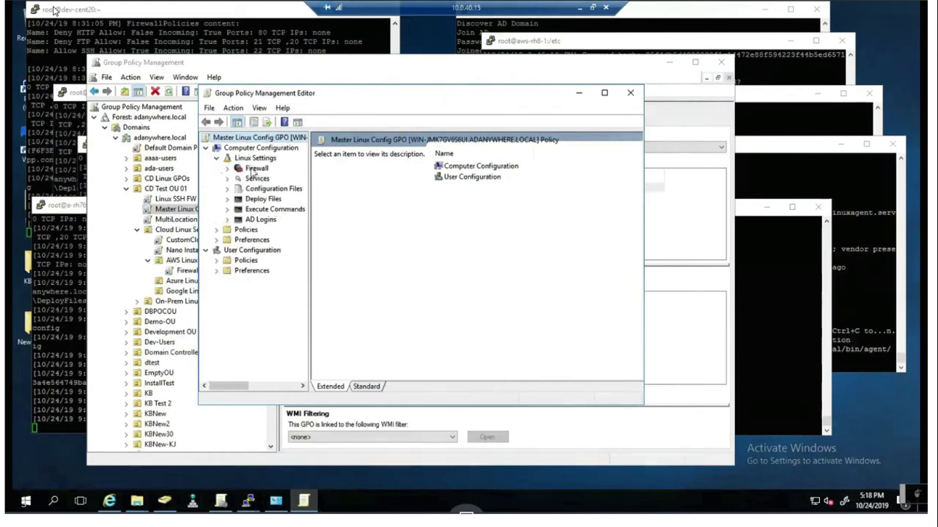
- Review the predefined Linux firewall rules and the custom rule form without adding a rule
click(253, 169)
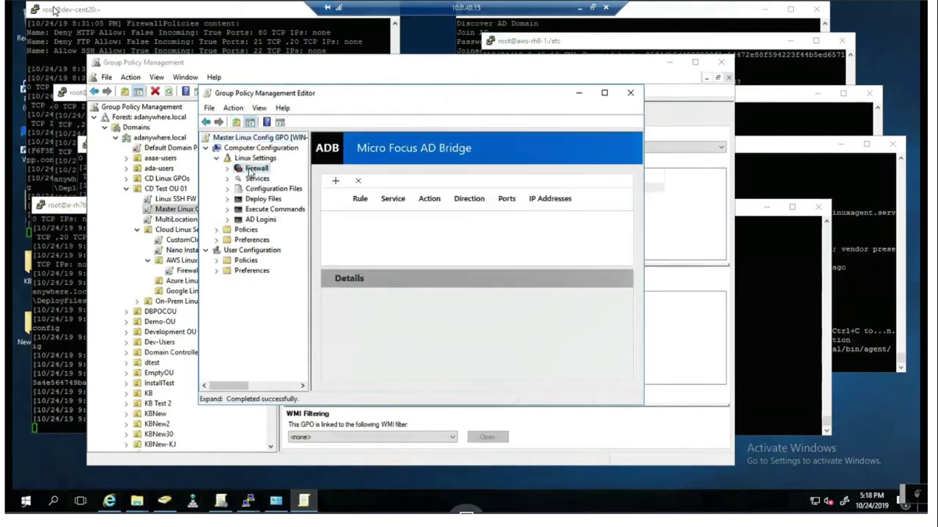
click(335, 182)
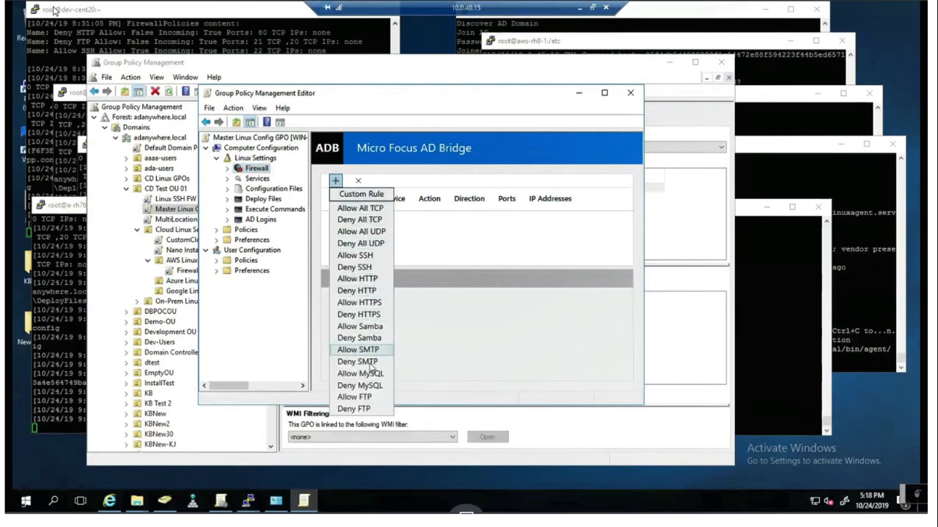
click(363, 194)
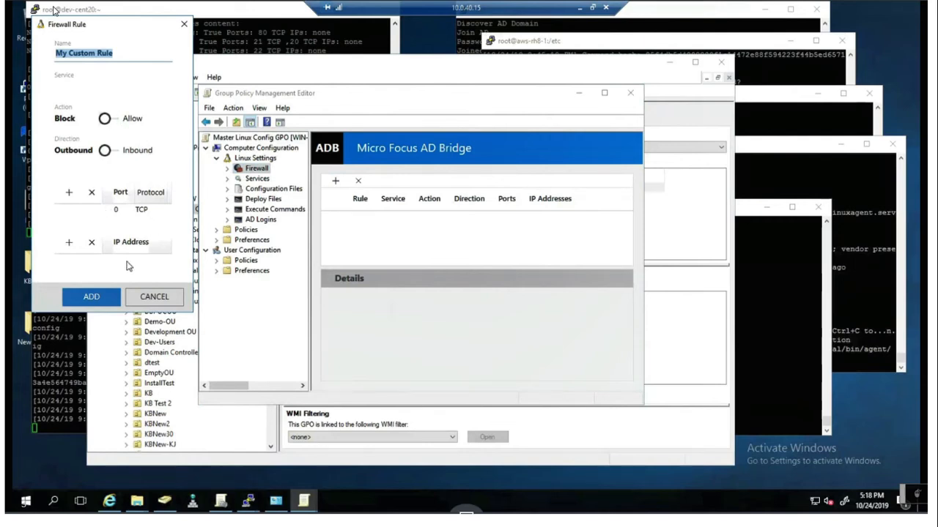
click(159, 297)
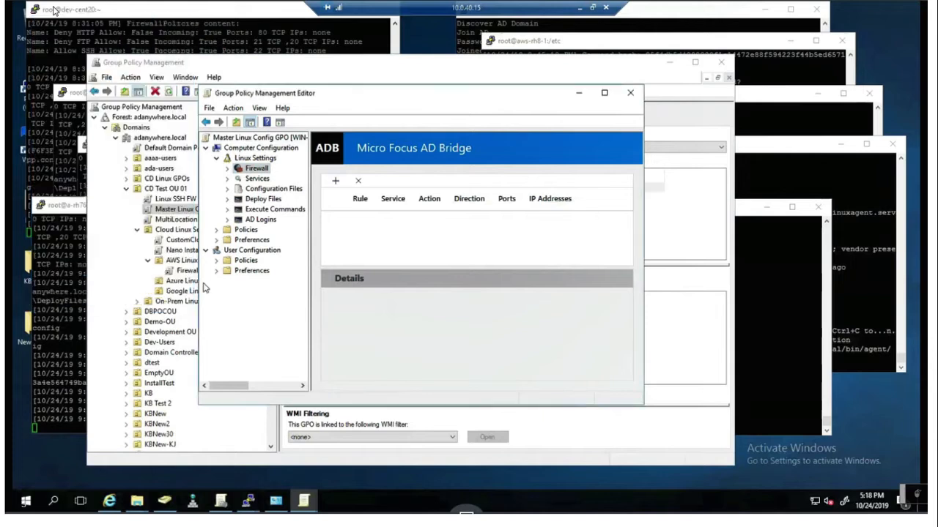
- Review the Linux service policy form and its available service actions without adding a policy
click(258, 178)
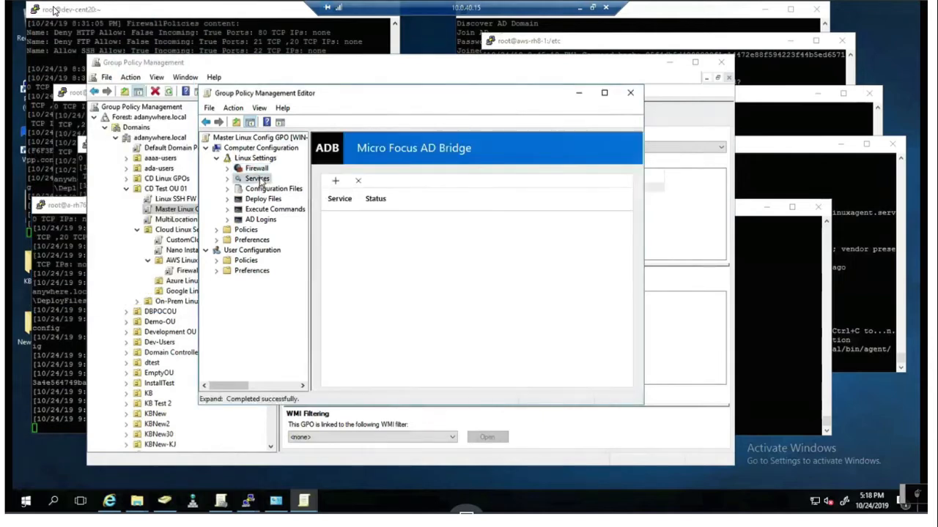
click(335, 183)
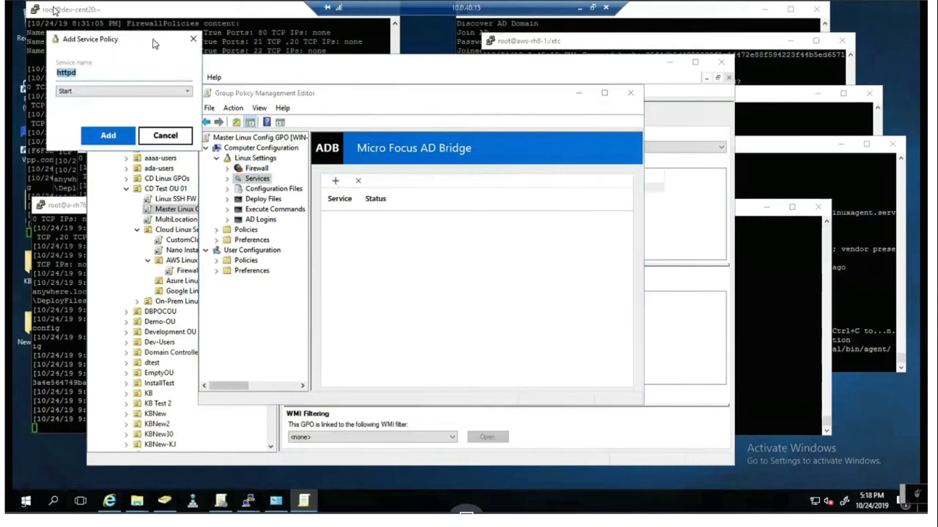
drag(154, 44, 462, 178)
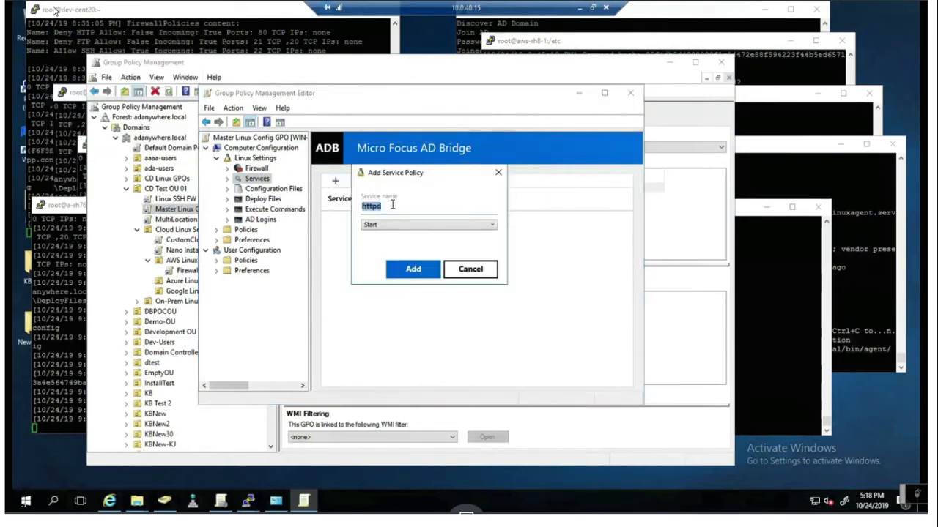
click(493, 228)
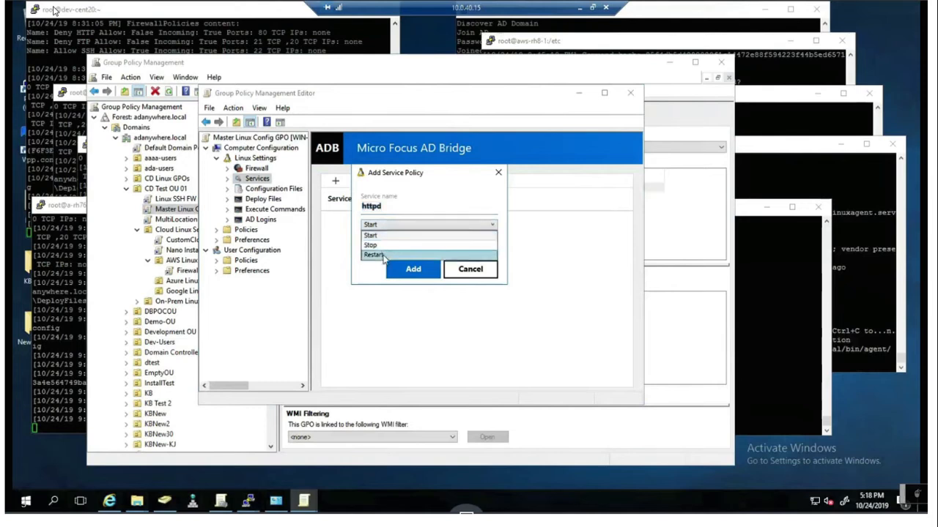
click(477, 272)
click(480, 272)
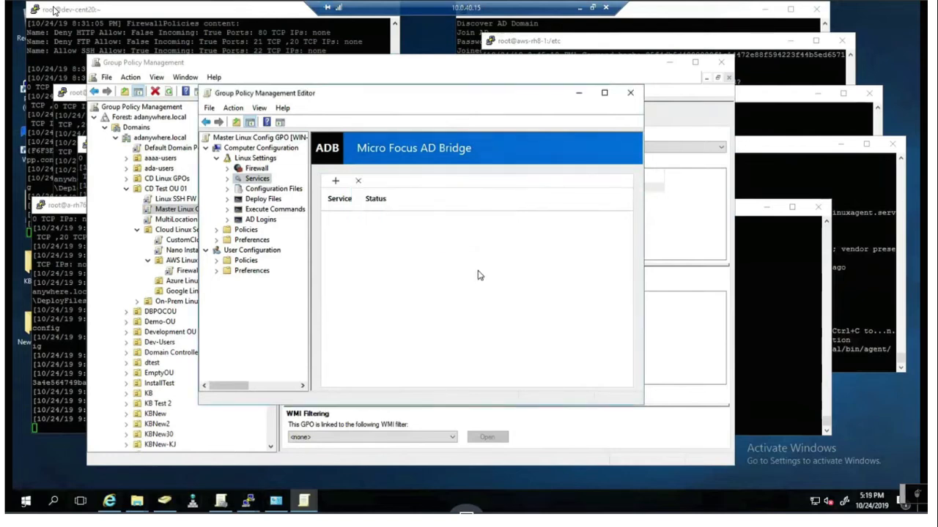
- Review the settings that can be added to the SSH and Sudoers configuration files
click(273, 191)
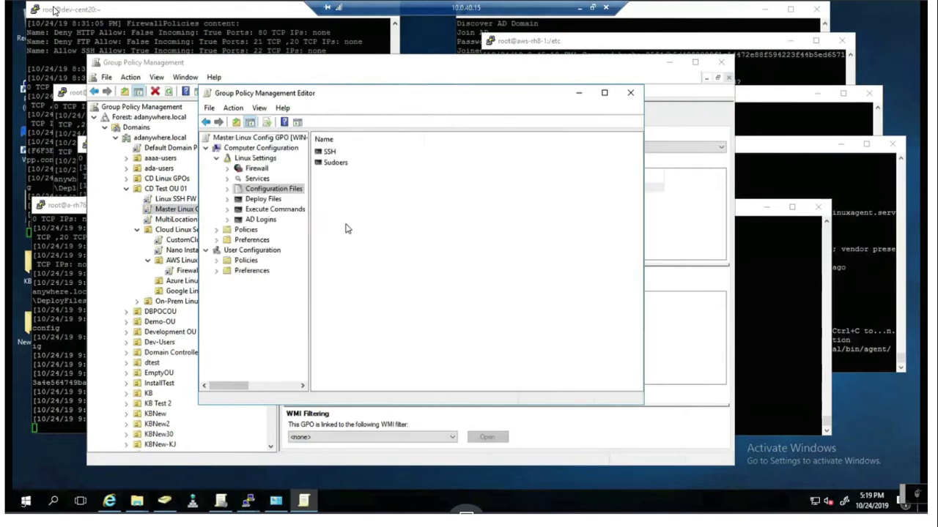
click(227, 189)
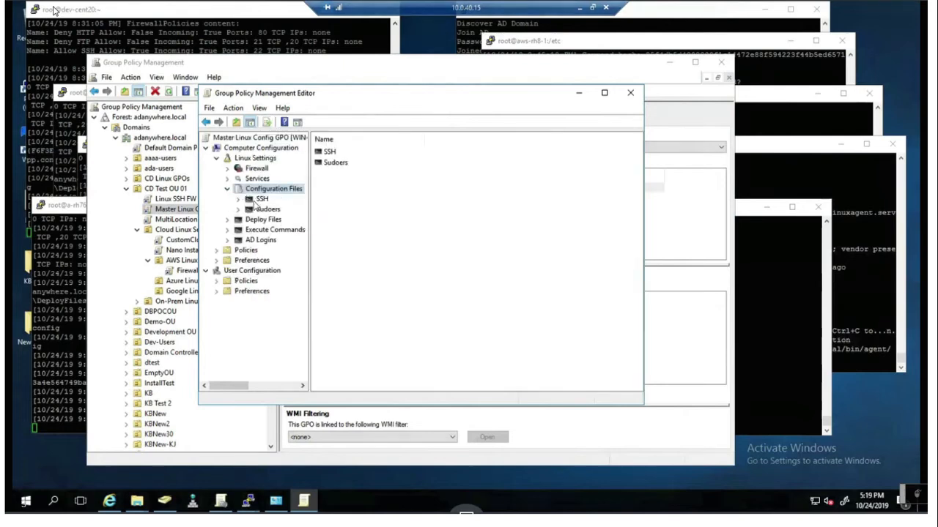
click(262, 199)
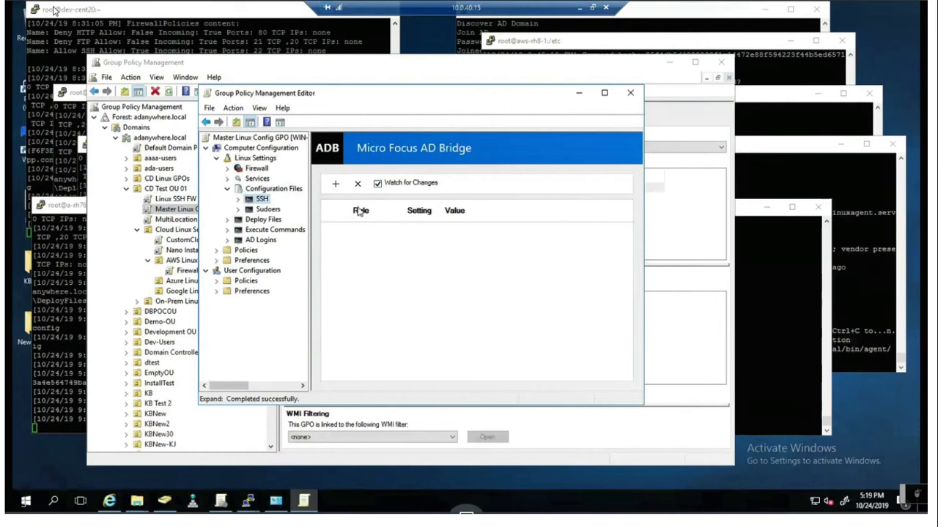
click(335, 184)
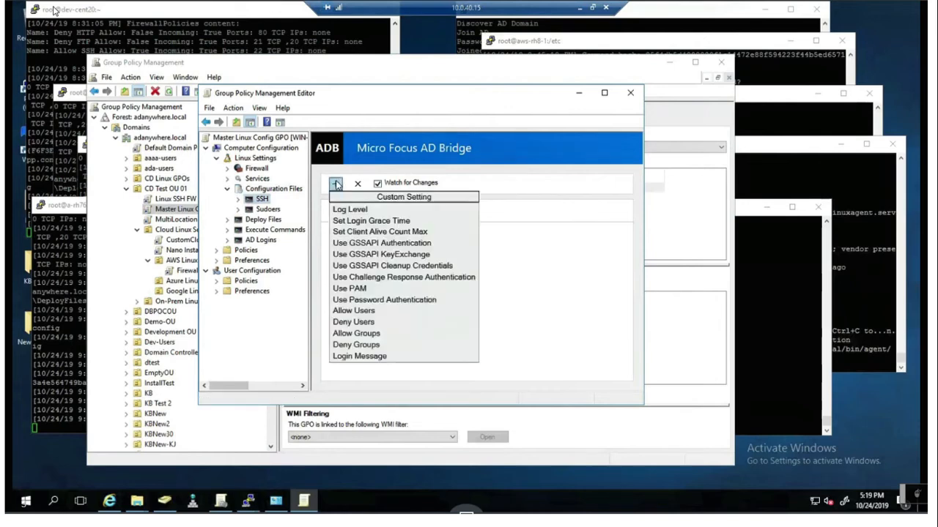
click(267, 210)
click(267, 210)
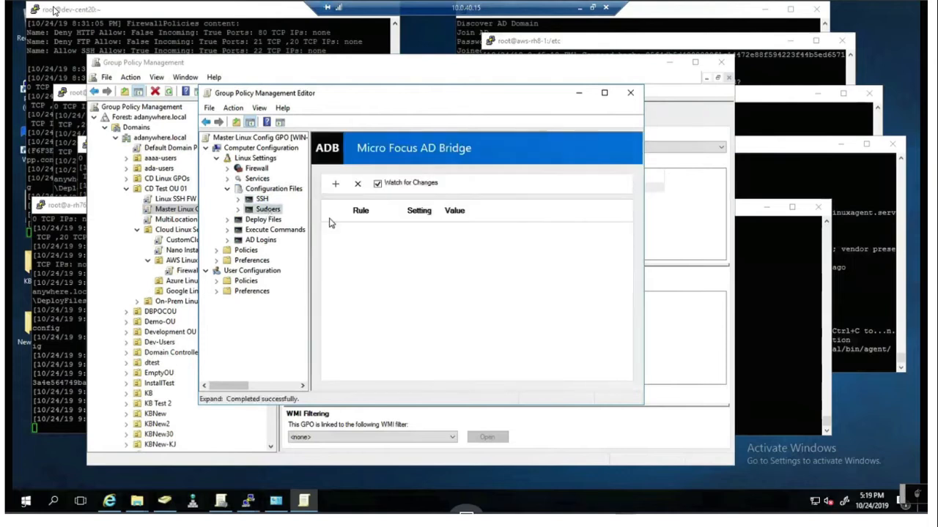
click(335, 185)
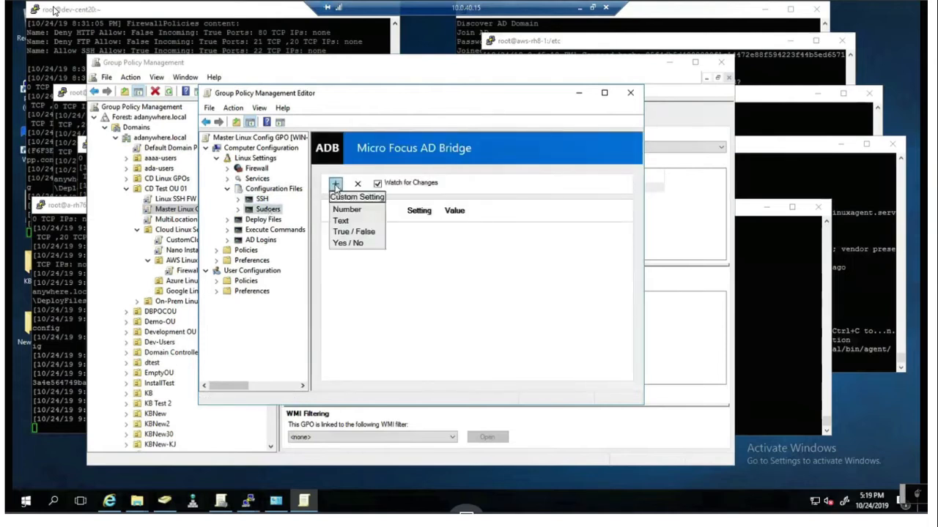
click(265, 212)
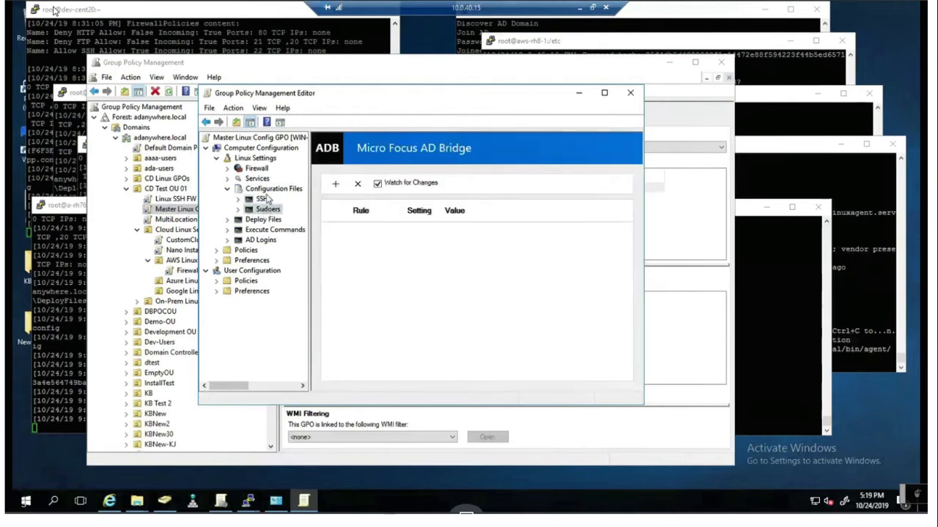
- Examine the form for adding a custom configuration file under Configuration Files and close it without adding one
click(275, 189)
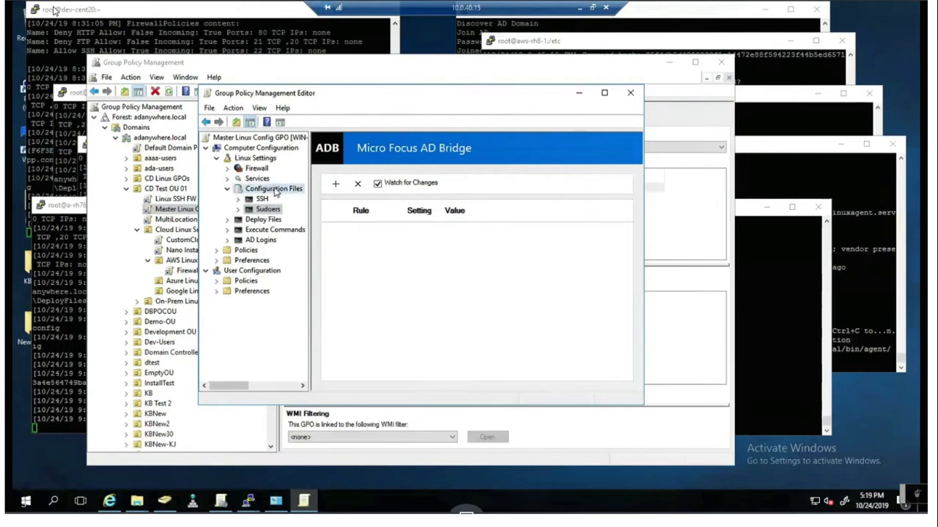
right_click(276, 191)
click(300, 200)
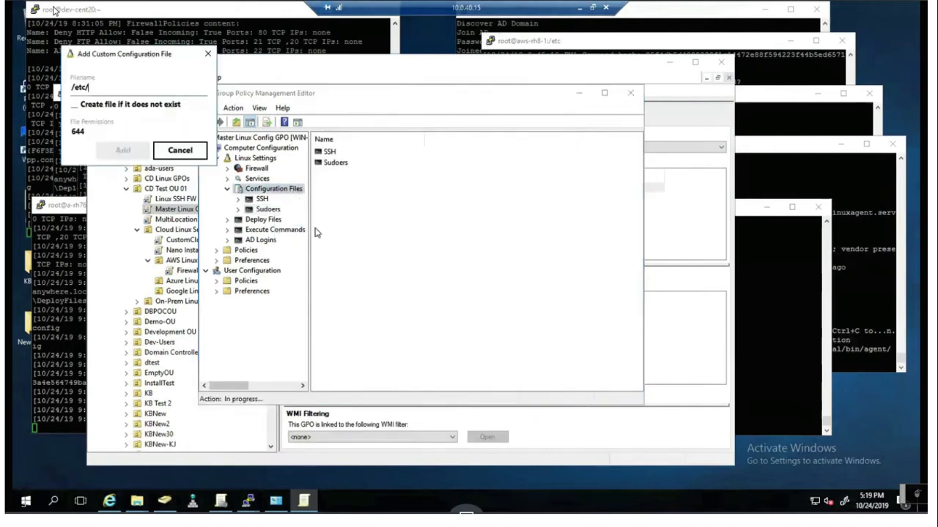
drag(149, 55, 417, 189)
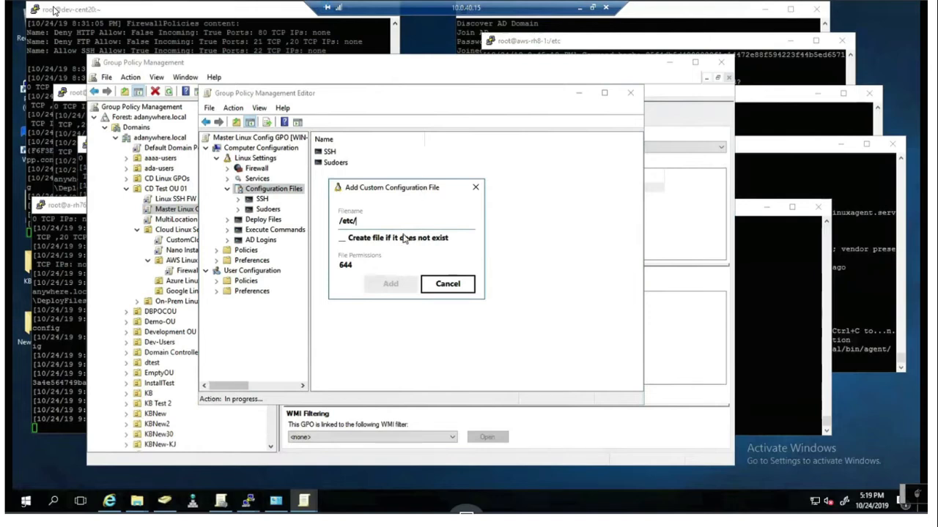
click(448, 284)
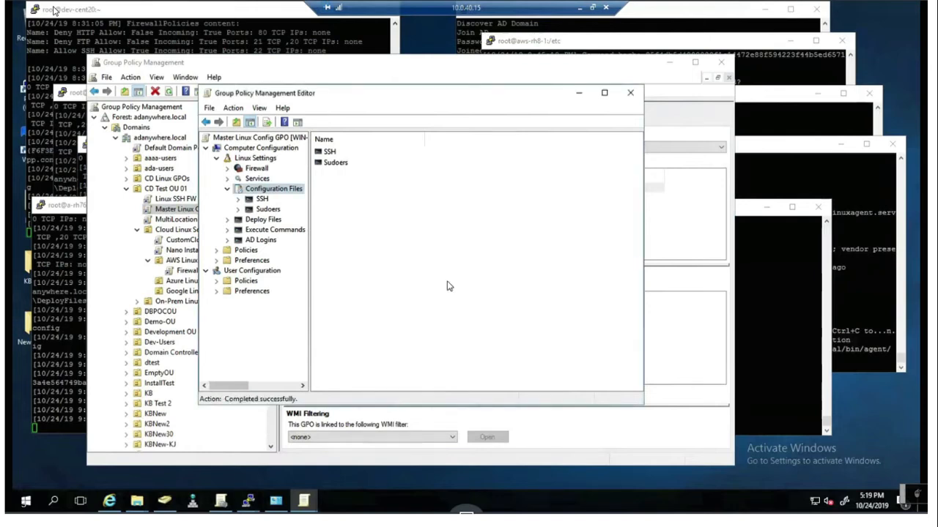
- Examine the file deployment form's source file, destination path and permissions fields, and close it without adding a deployment
click(252, 221)
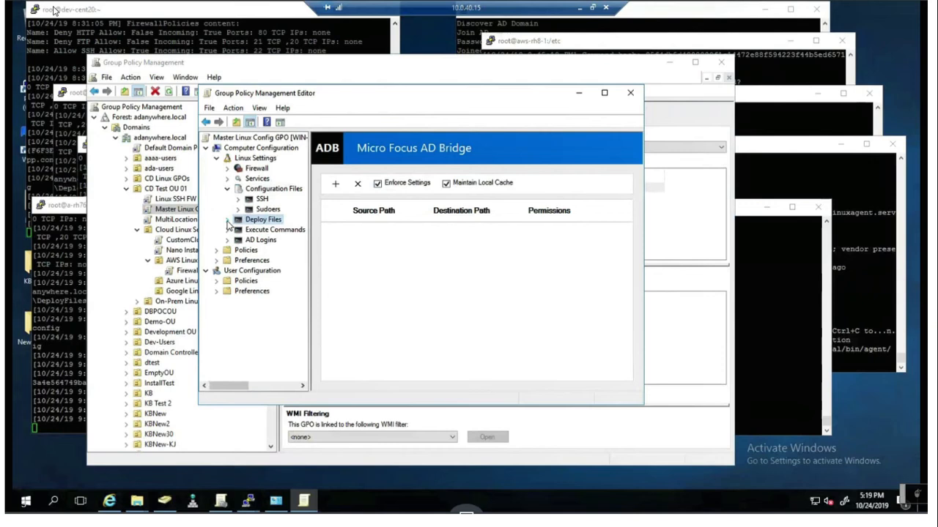
click(336, 185)
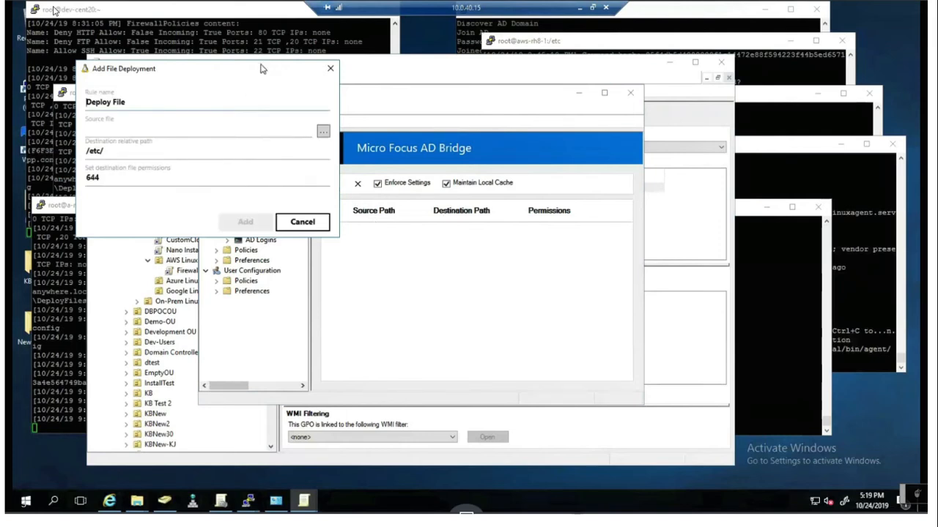
drag(263, 64, 504, 185)
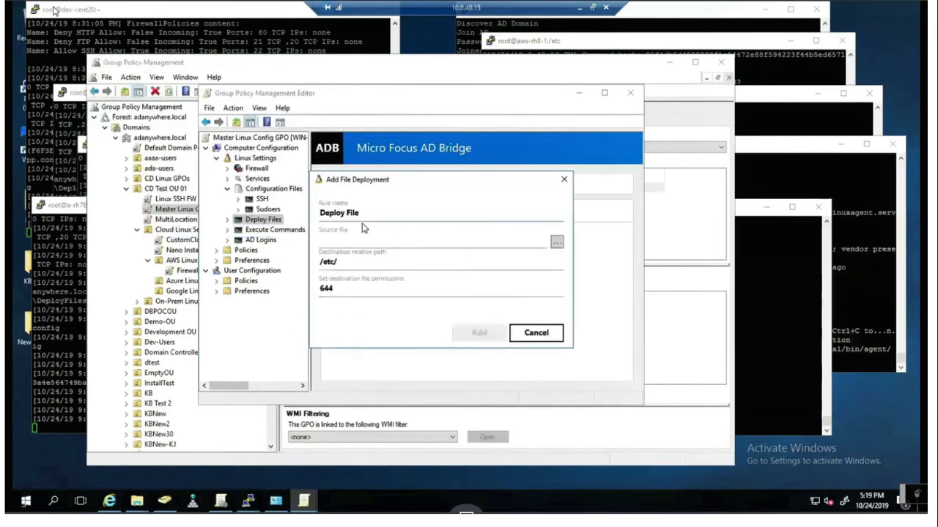
click(557, 242)
click(633, 460)
click(350, 260)
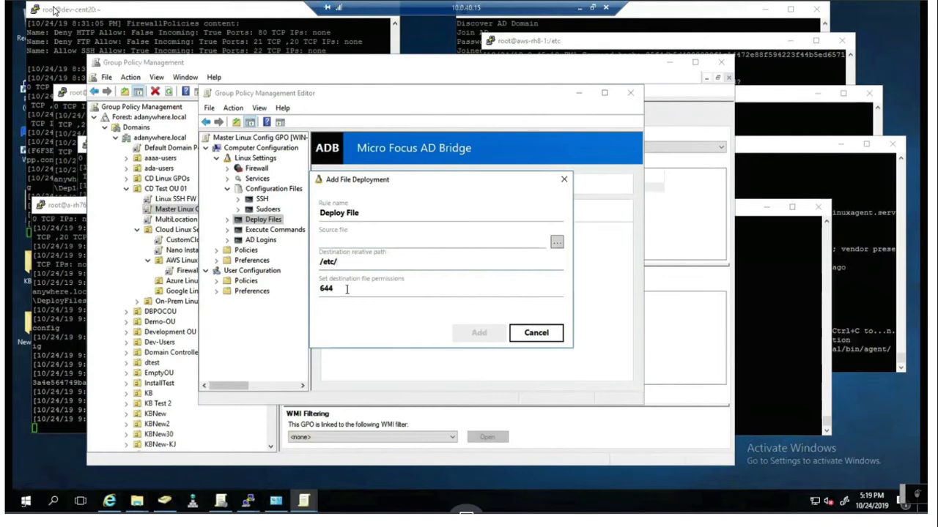
click(341, 288)
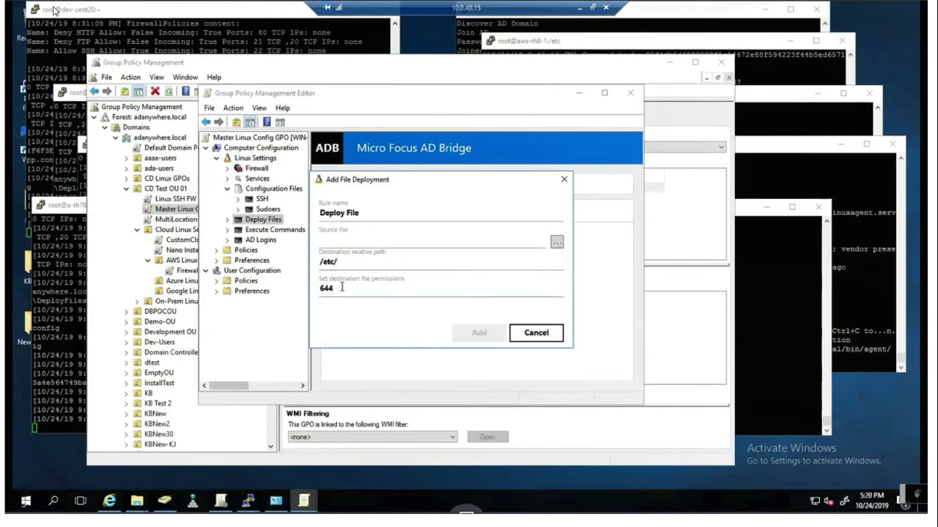
click(550, 335)
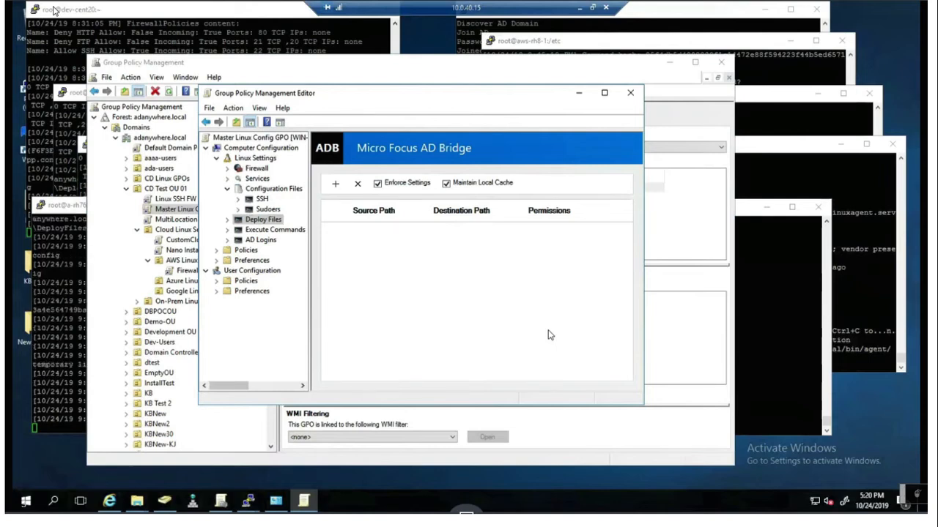
- Try out example commands such as yum install in a new /bin/bash entry under Execute Commands, and discard the entry
click(270, 232)
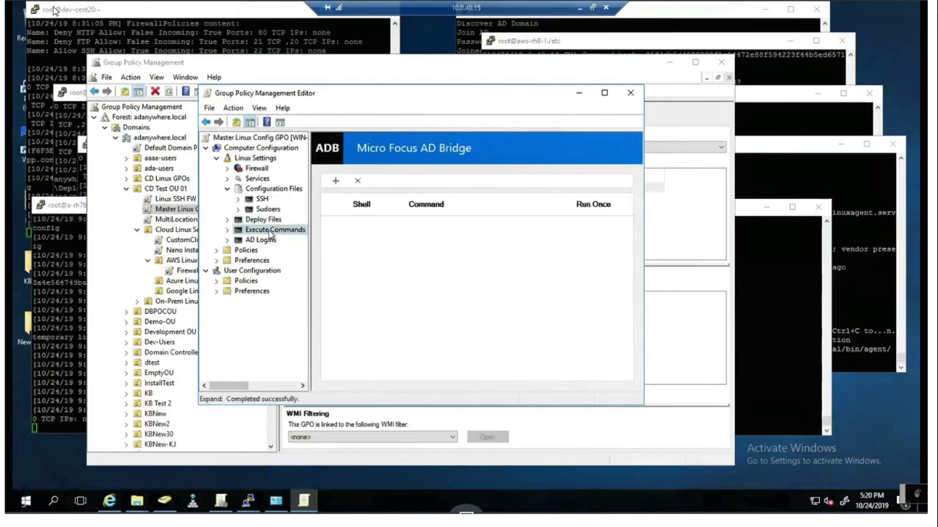
click(337, 181)
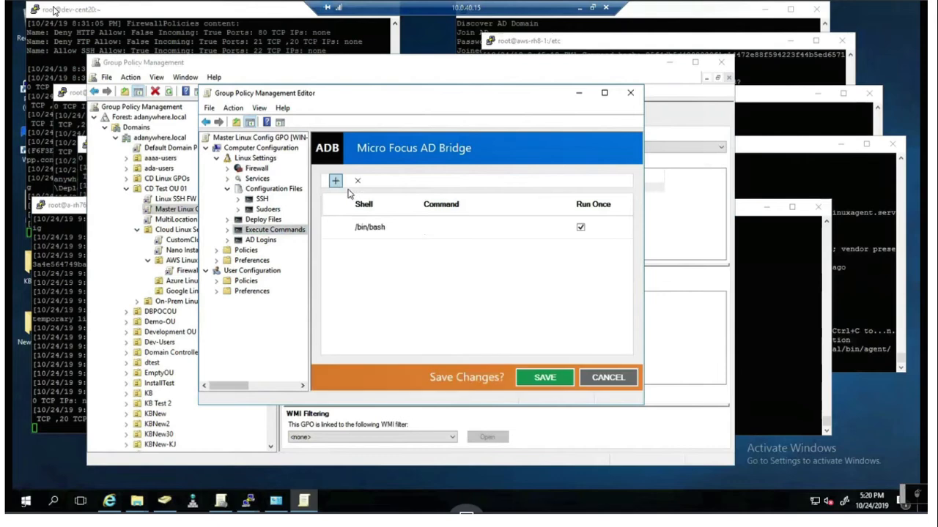
click(431, 225)
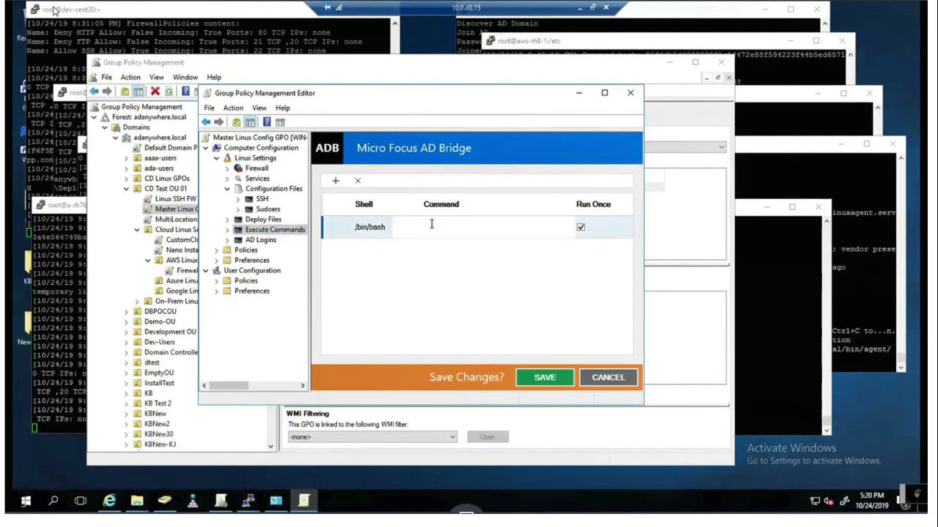
text(yum install)
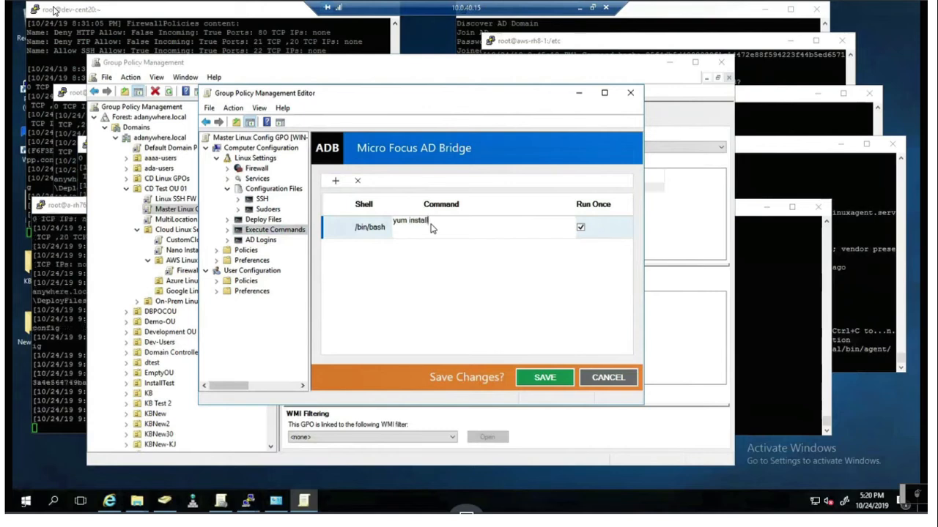
key(BackSpace)
key(BackSpace)
key(BackSpace)
key(BackSpace)
key(BackSpace)
key(BackSpace)
text(upda)
key(BackSpace)
key(BackSpace)
key(BackSpace)
key(BackSpace)
key(BackSpace)
key(BackSpace)
key(BackSpace)
key(BackSpace)
key(BackSpace)
text(hostnam)
key(BackSpace)
key(BackSpace)
key(BackSpace)
key(BackSpace)
key(BackSpace)
key(BackSpace)
key(BackSpace)
key(BackSpace)
key(BackSpace)
key(BackSpace)
key(BackSpace)
key(BackSpace)
key(BackSpace)
click(619, 380)
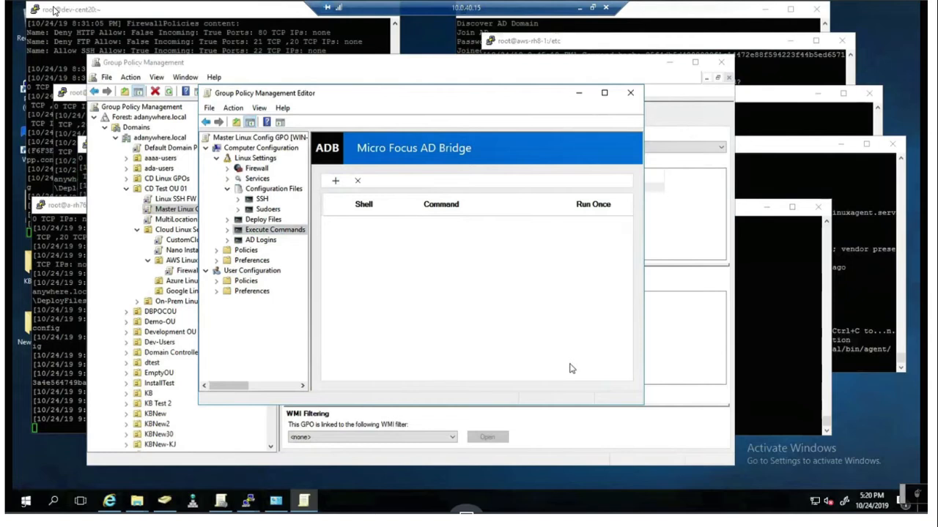
- Review the login settings that can be added for On-Premise systems under AD Logins
click(260, 240)
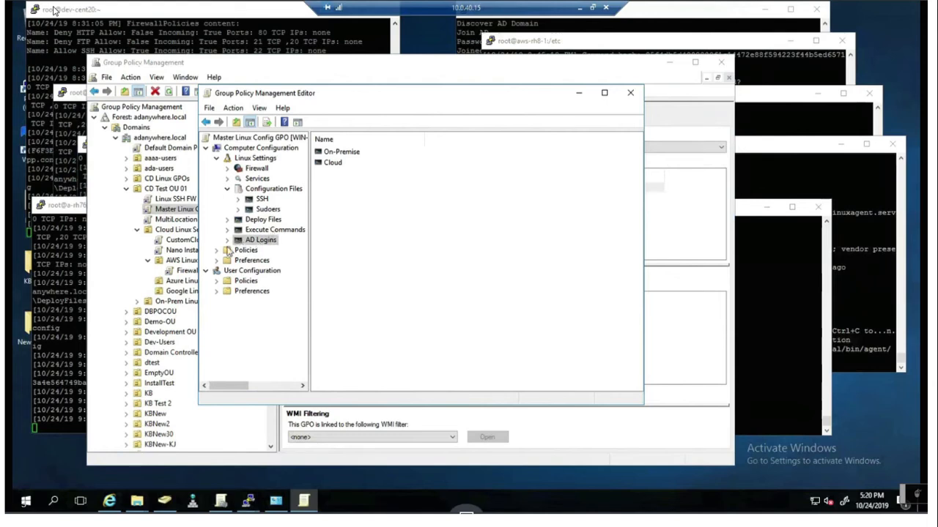
click(227, 240)
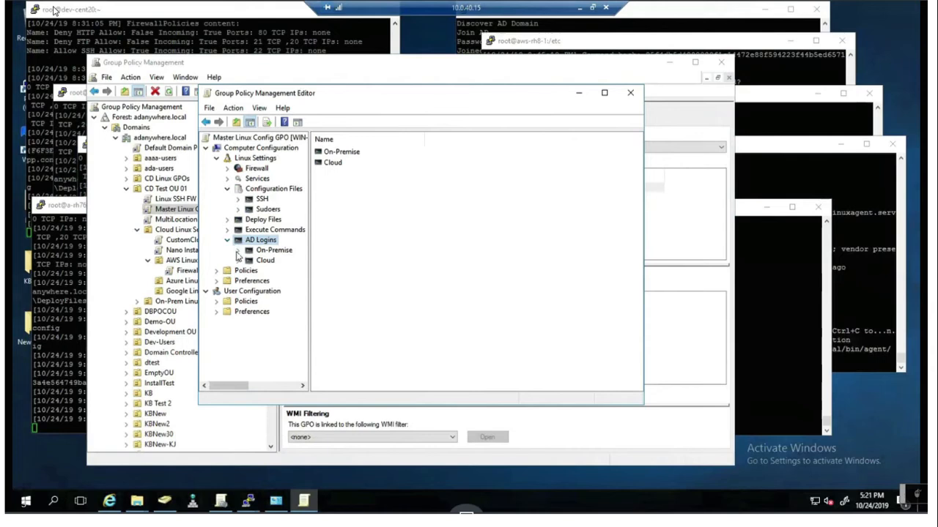
click(269, 250)
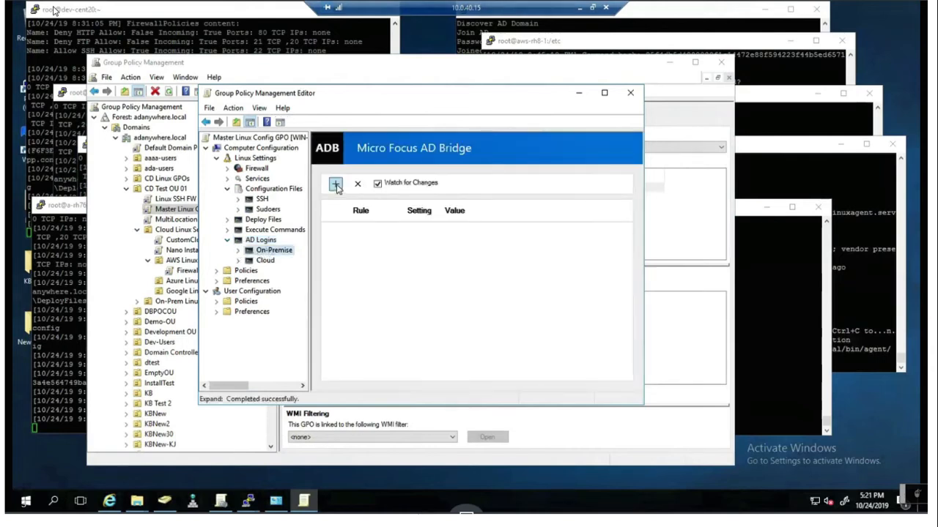
click(337, 185)
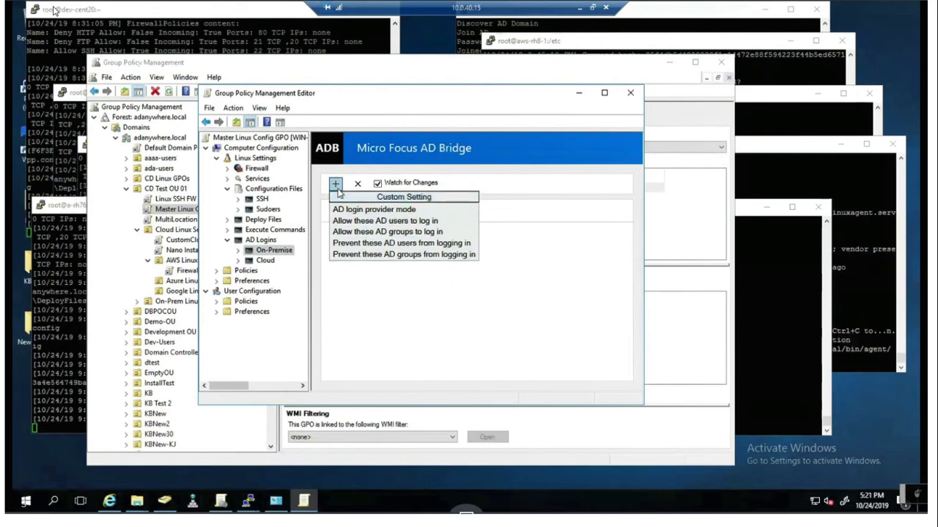
- Review the login settings that can be added for Cloud systems under AD Logins without adding one
click(268, 262)
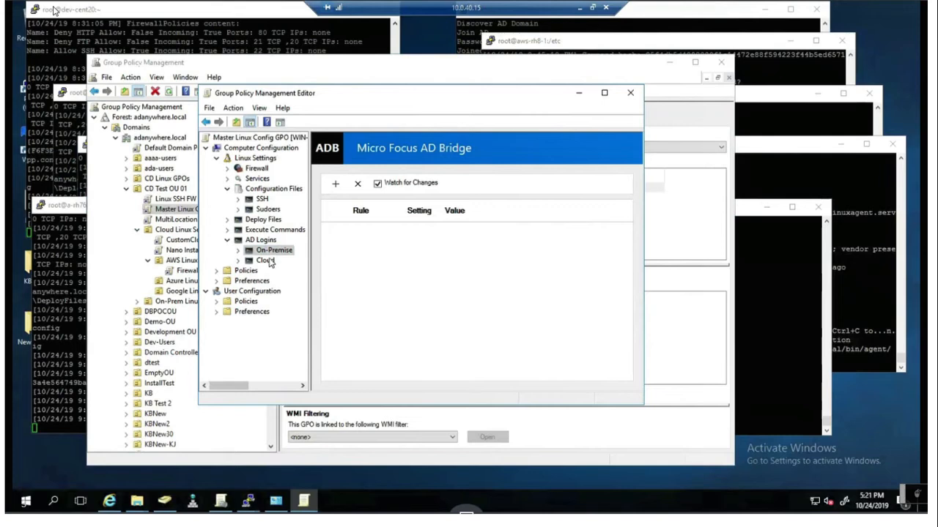
click(266, 261)
click(335, 184)
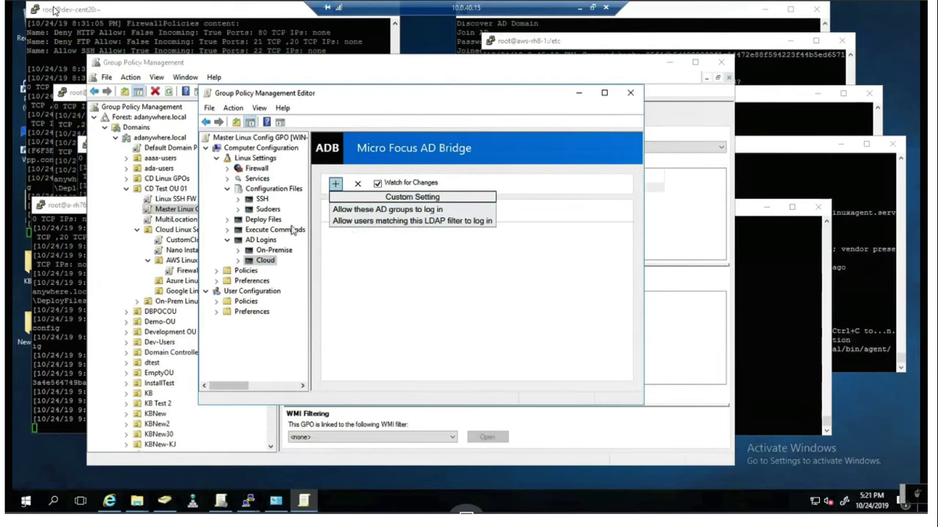
click(299, 271)
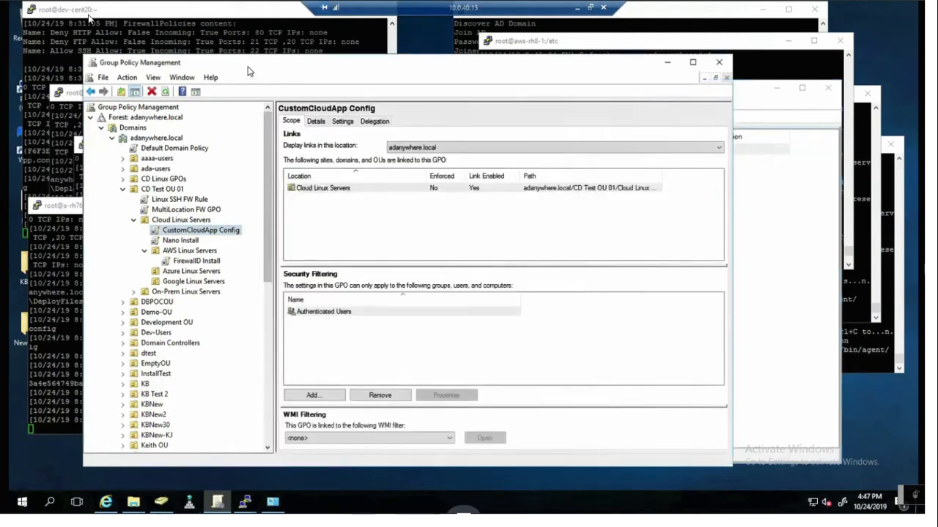
- Inspect the details of the Allow SSH firewall rule in the Linux SSH FW Rule GPO under CD Test OU 01, and close its editor
click(168, 189)
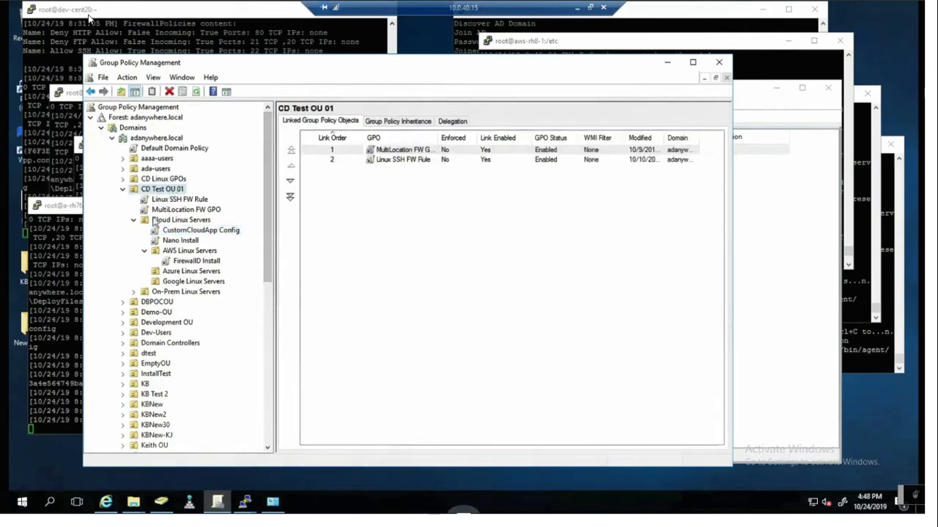
click(177, 200)
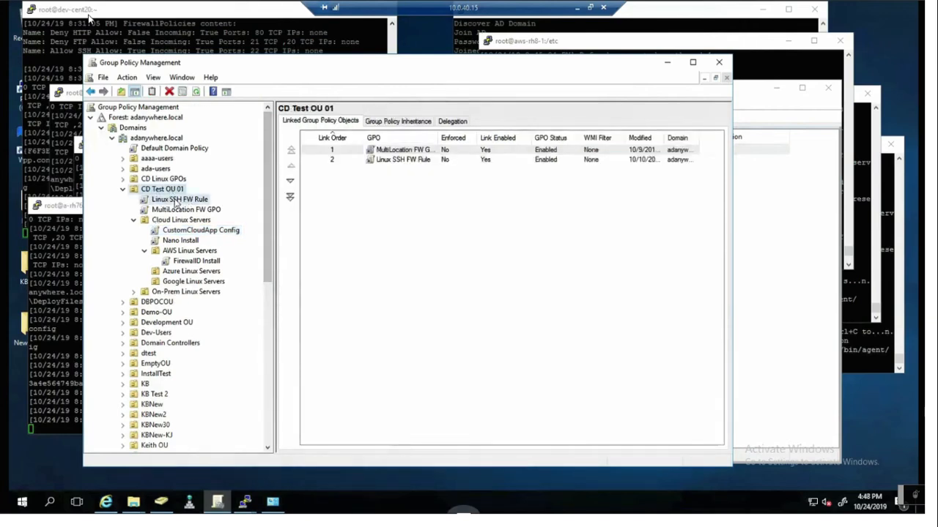
right_click(178, 202)
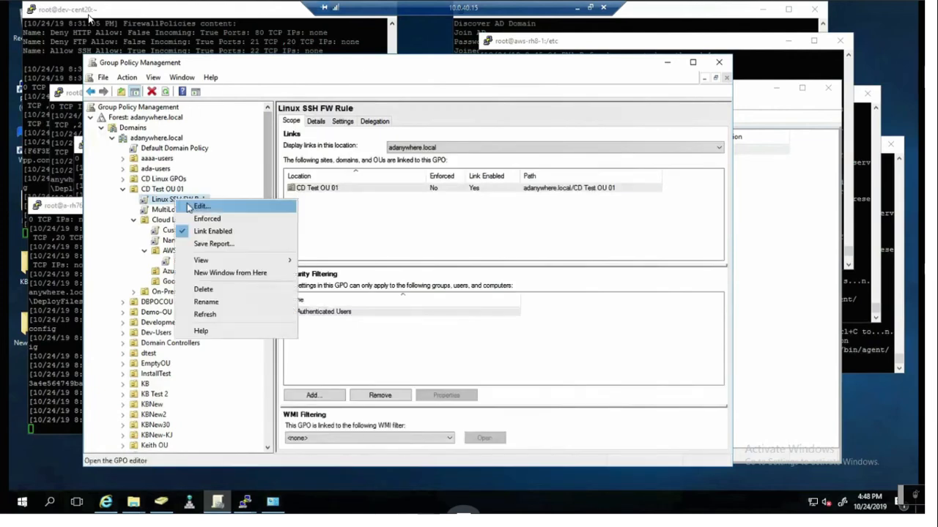
click(200, 207)
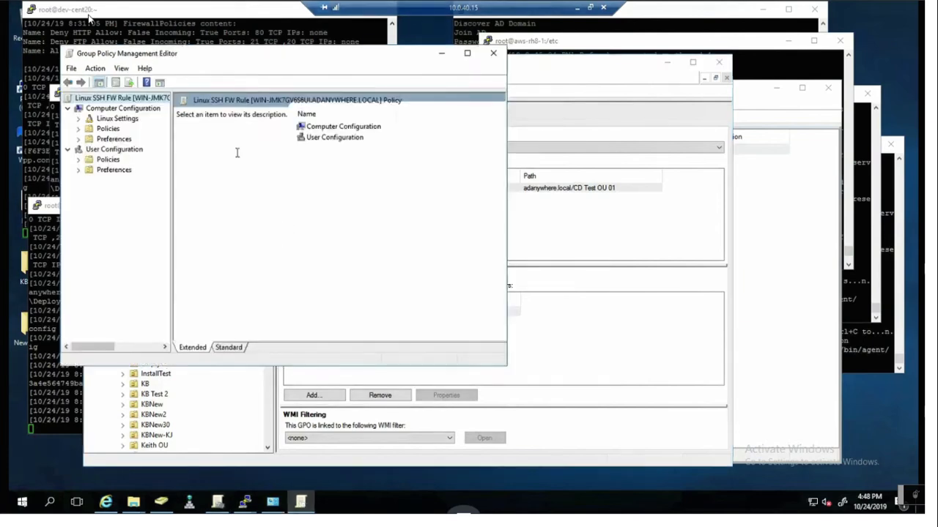
click(79, 118)
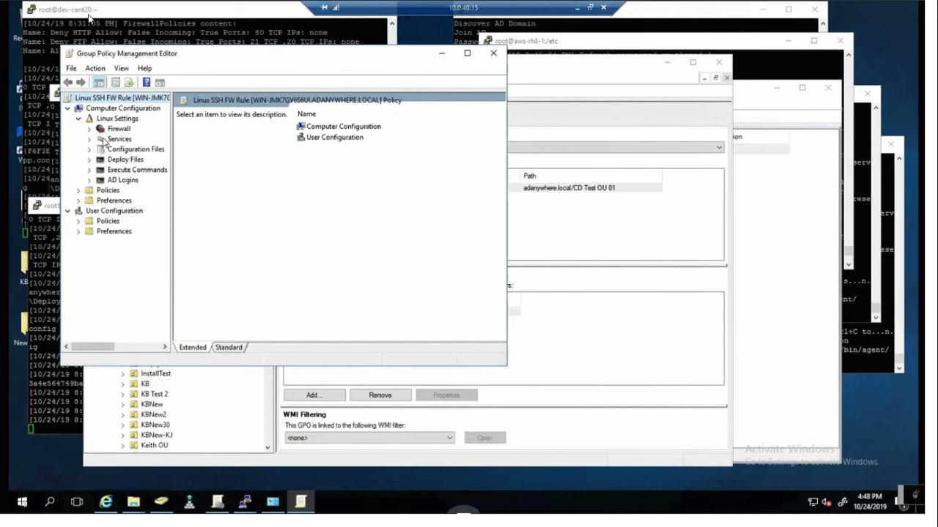
click(111, 129)
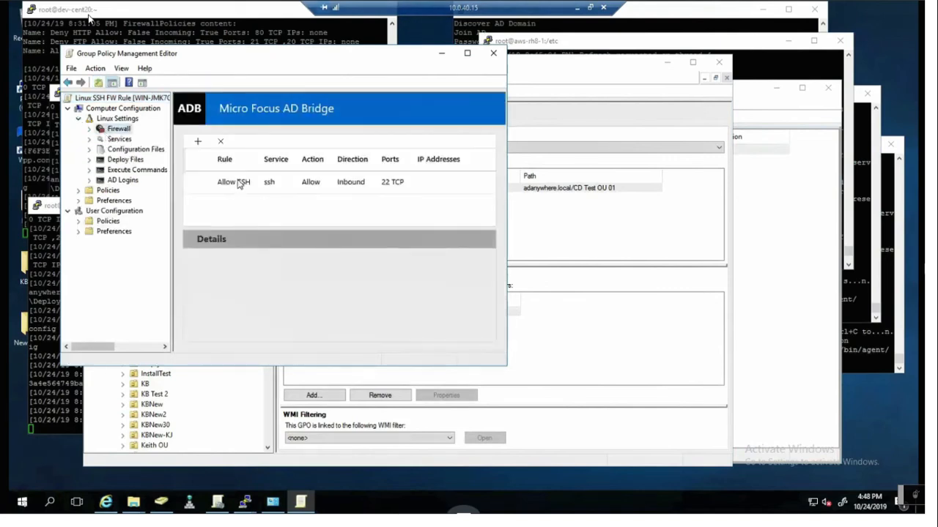
click(239, 183)
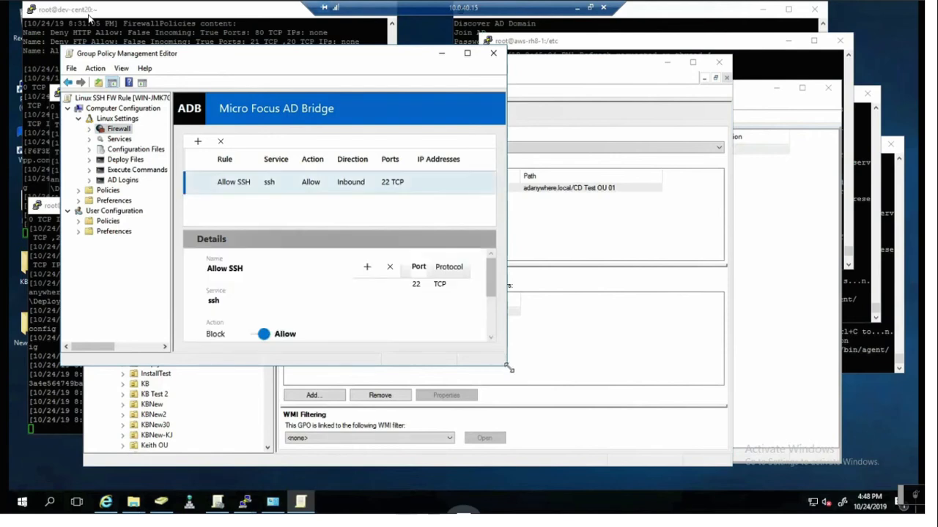
drag(510, 368, 603, 409)
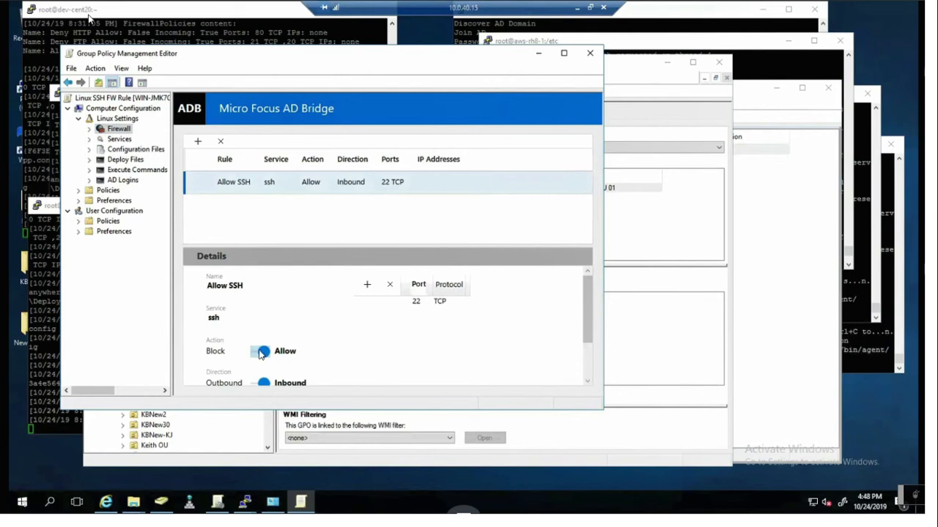
click(592, 55)
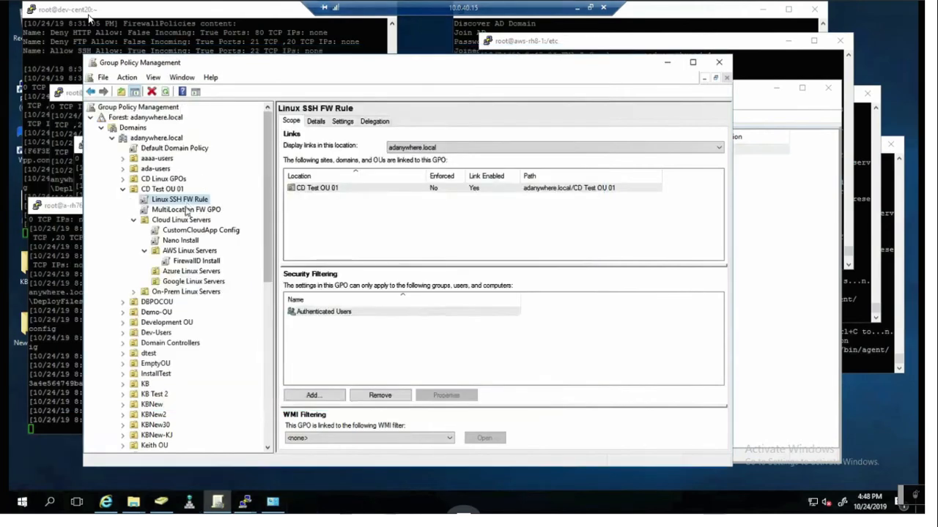
- Inspect the Deny HTTP and Deny FTP firewall rules in the MultiLocation FW GPO, and close its editor
click(185, 211)
right_click(185, 212)
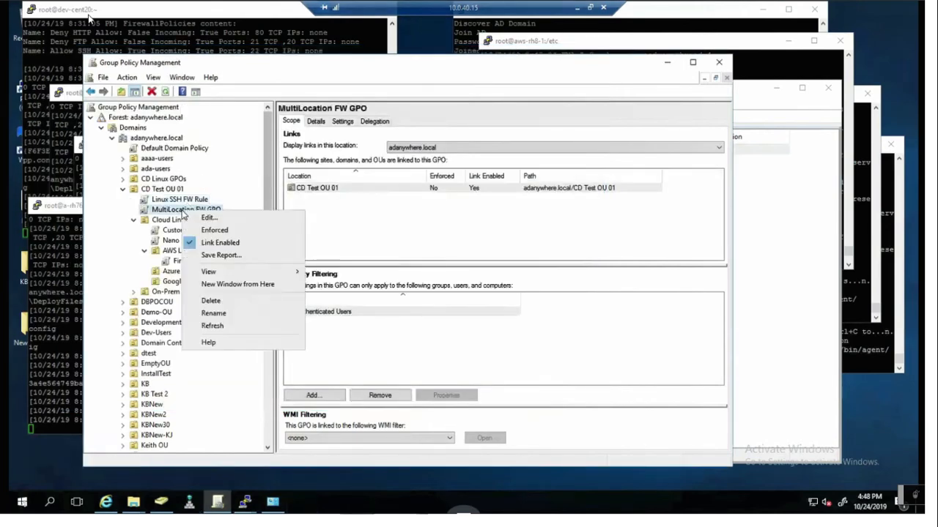
click(210, 217)
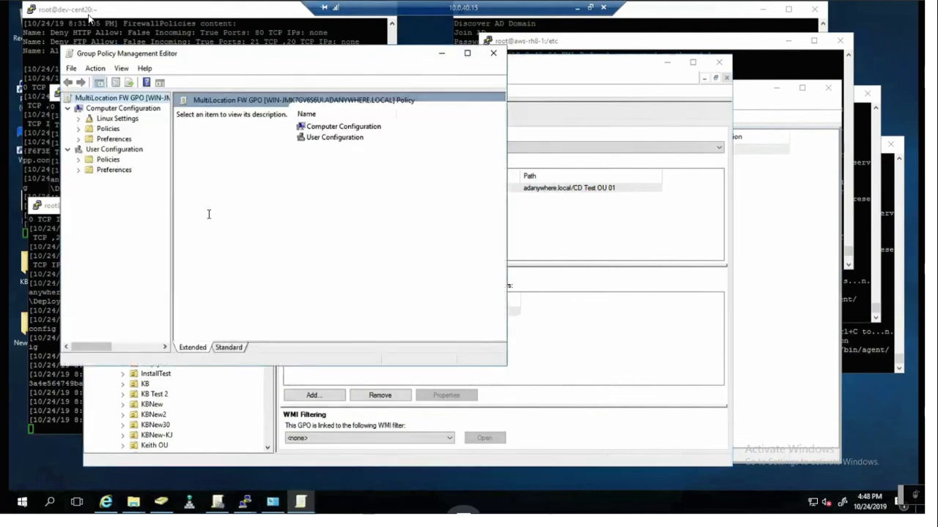
click(80, 119)
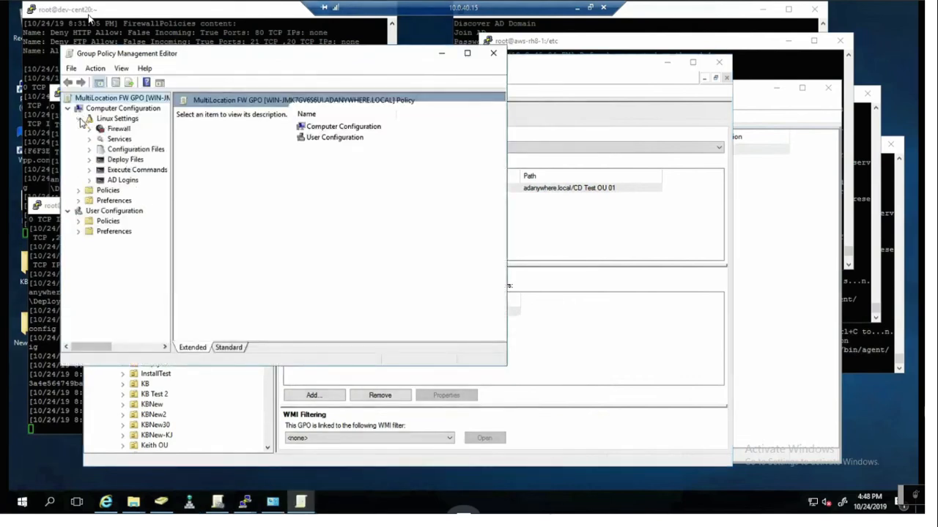
click(108, 130)
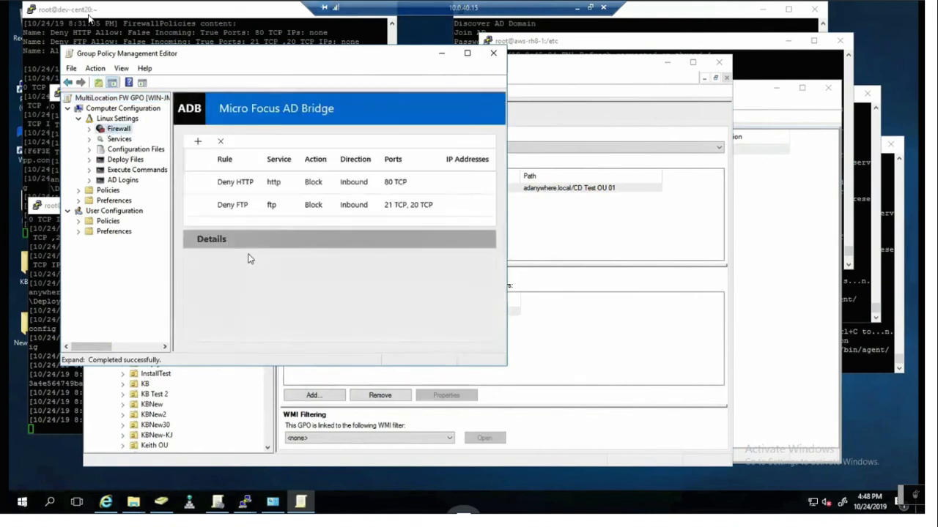
click(252, 189)
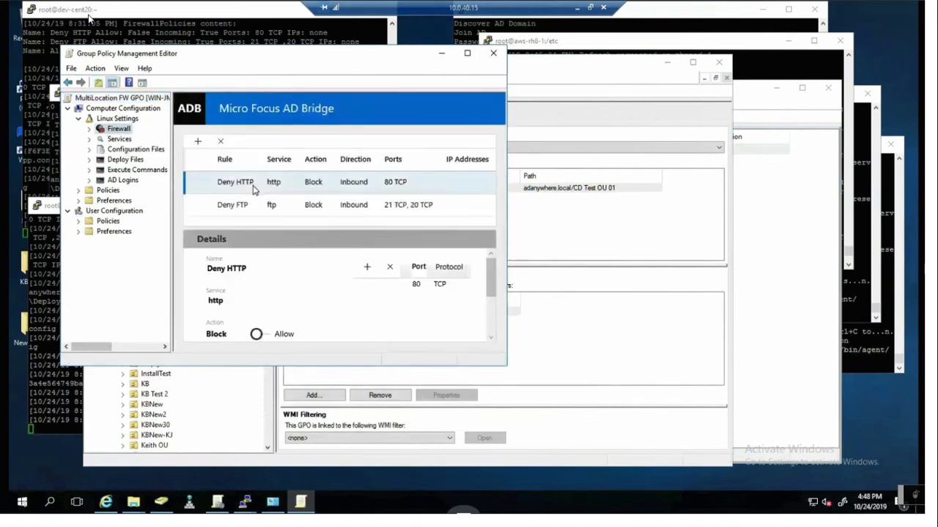
click(261, 211)
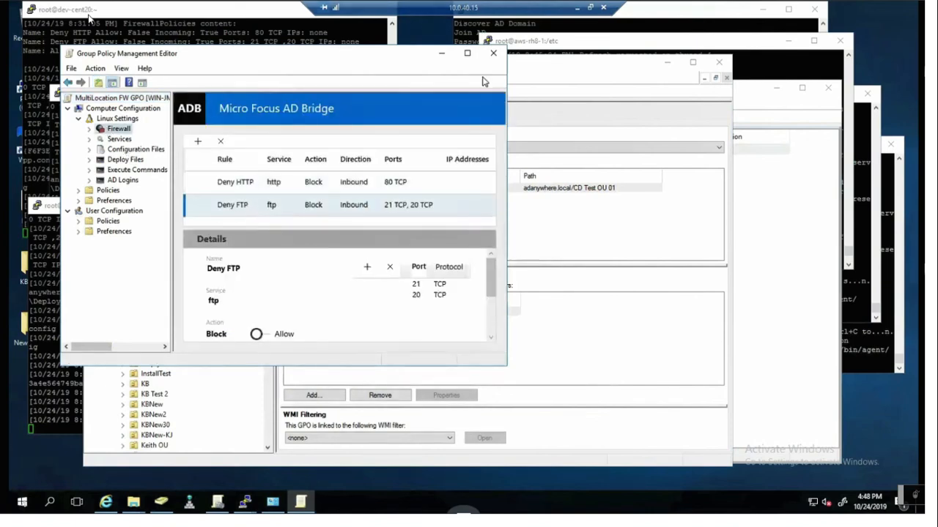
click(496, 56)
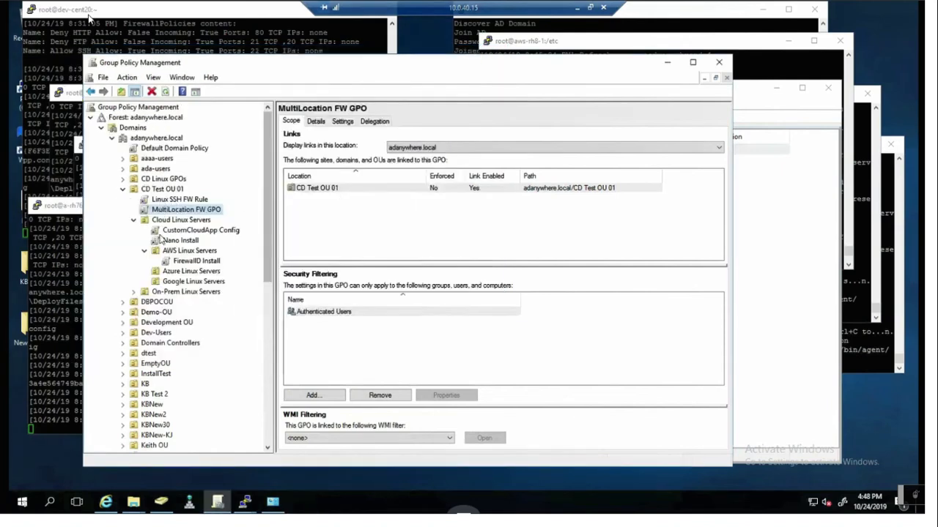
- Minimize the Active Directory management windows and examine the firewall policy entries in the aws-rh8-1 and dev-cent20 terminal logs
click(668, 67)
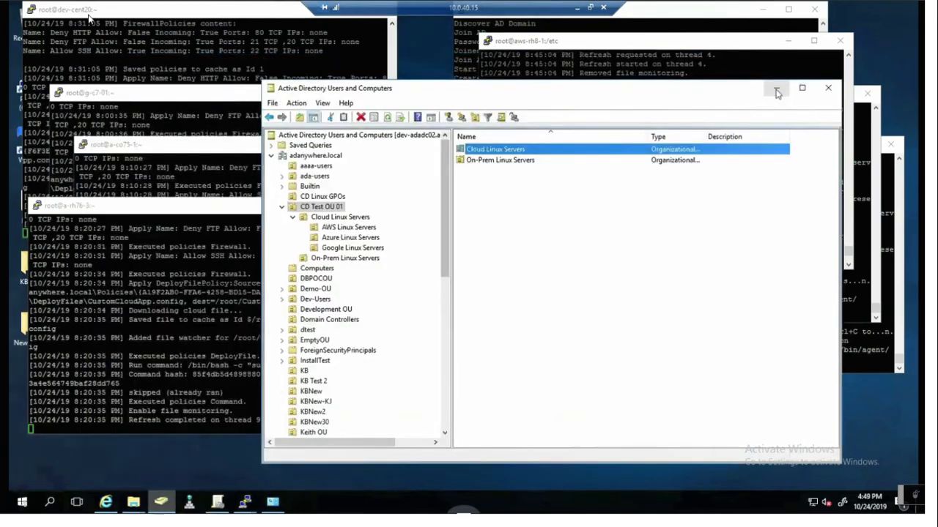
click(777, 89)
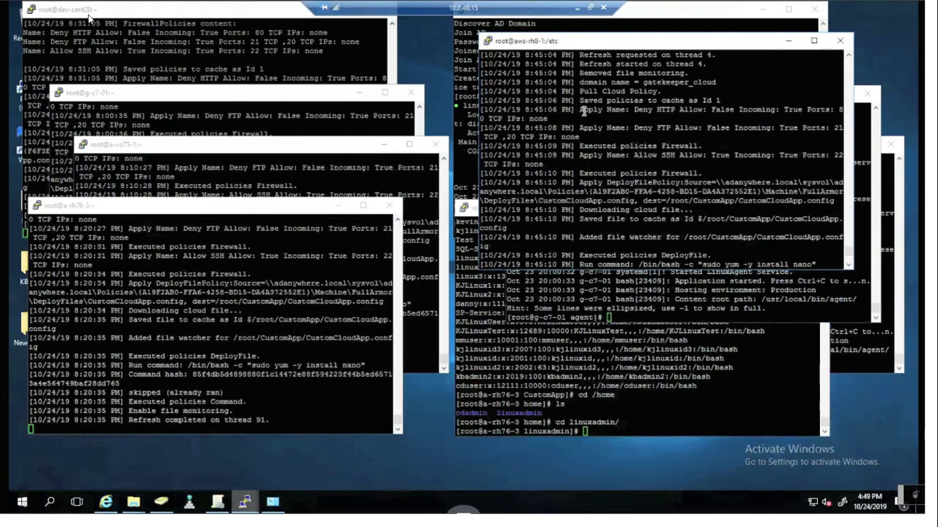
drag(579, 110, 843, 155)
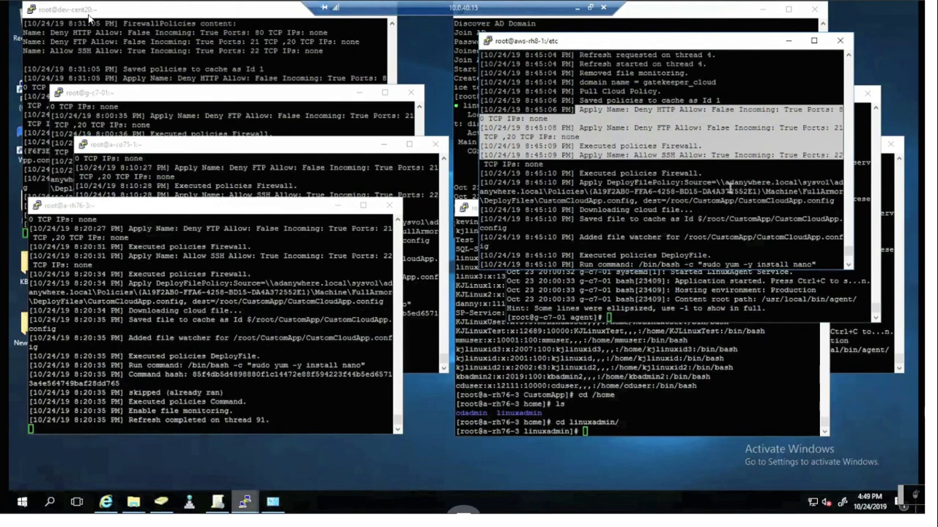
click(89, 17)
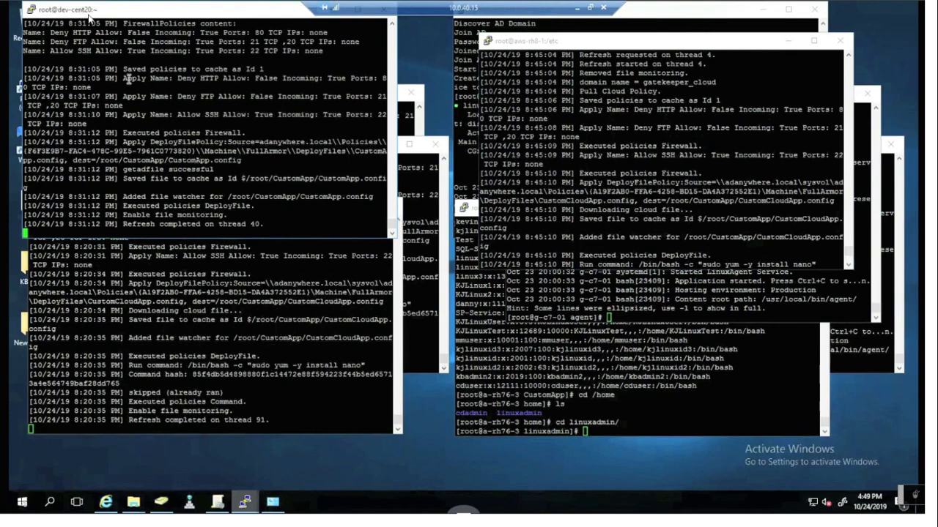
drag(123, 77, 295, 124)
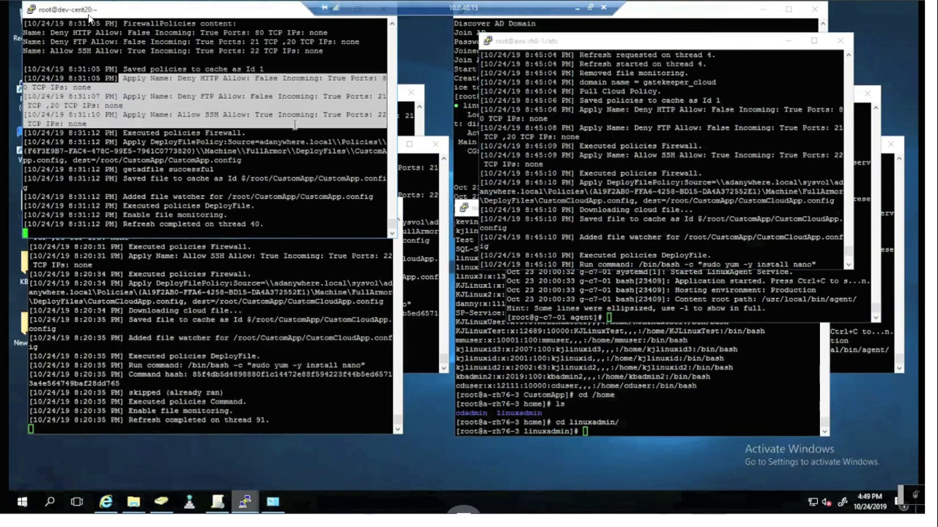
- Examine the HTTP, FTP and SSH firewall policy entries in the g-c7-01 and a-co75-1 terminal logs
click(410, 124)
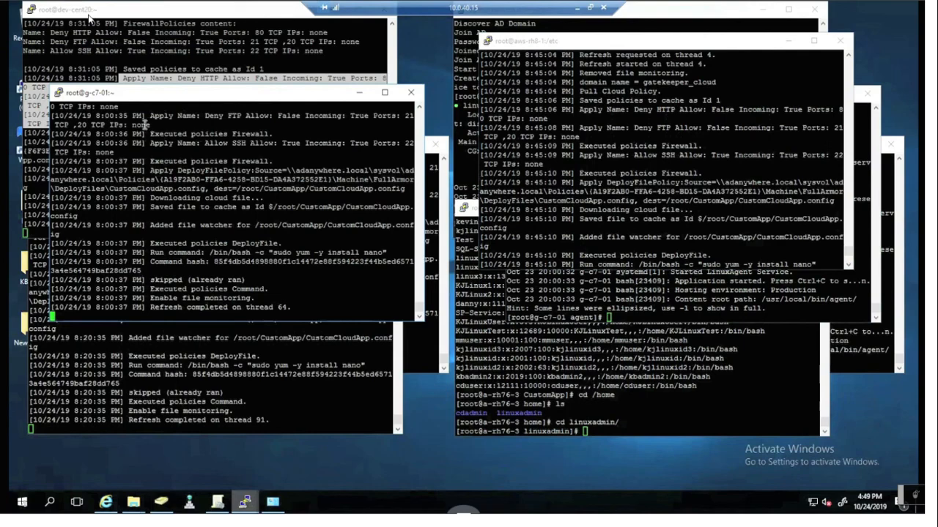
scroll(158, 170, up, 4)
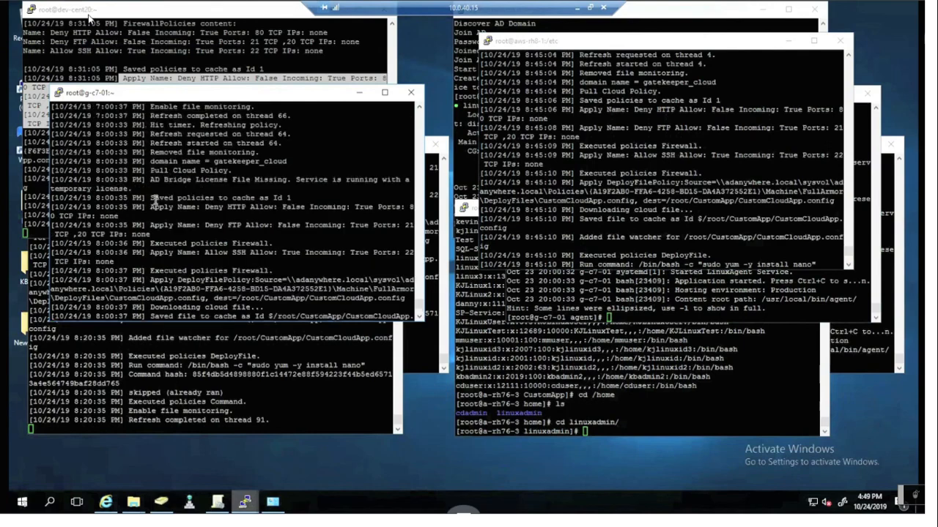
drag(149, 198, 433, 263)
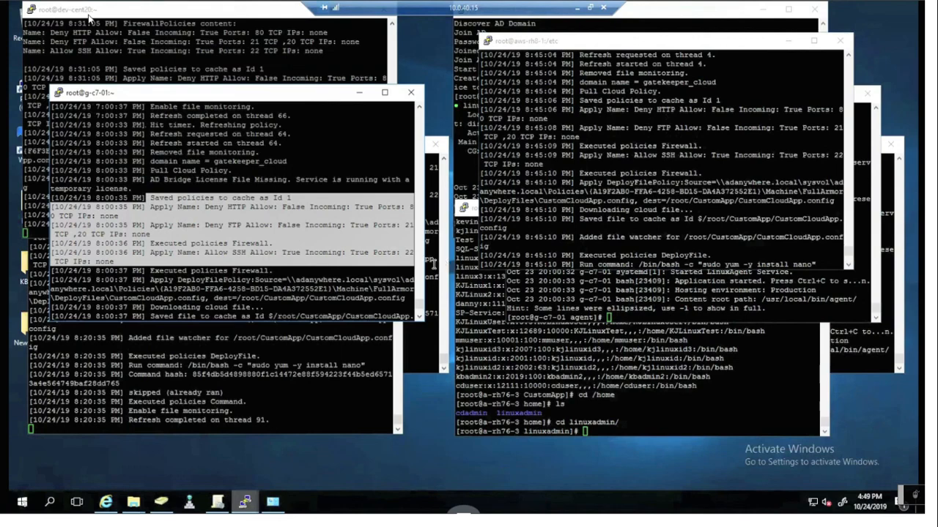
click(433, 264)
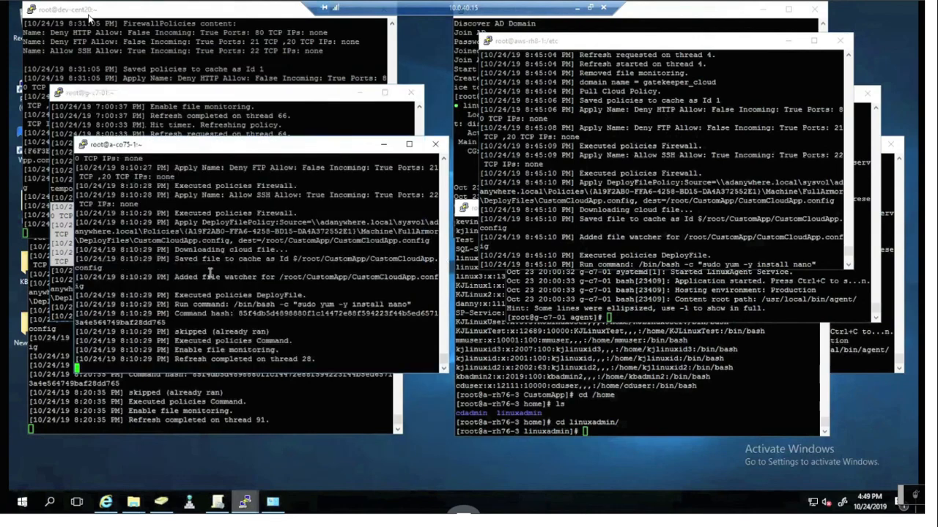
scroll(211, 276, up, 4)
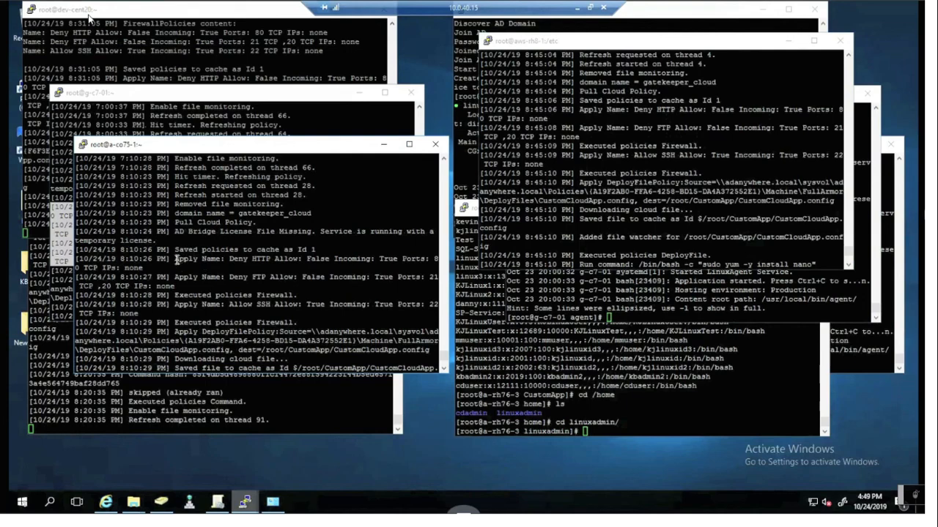
drag(172, 249, 444, 304)
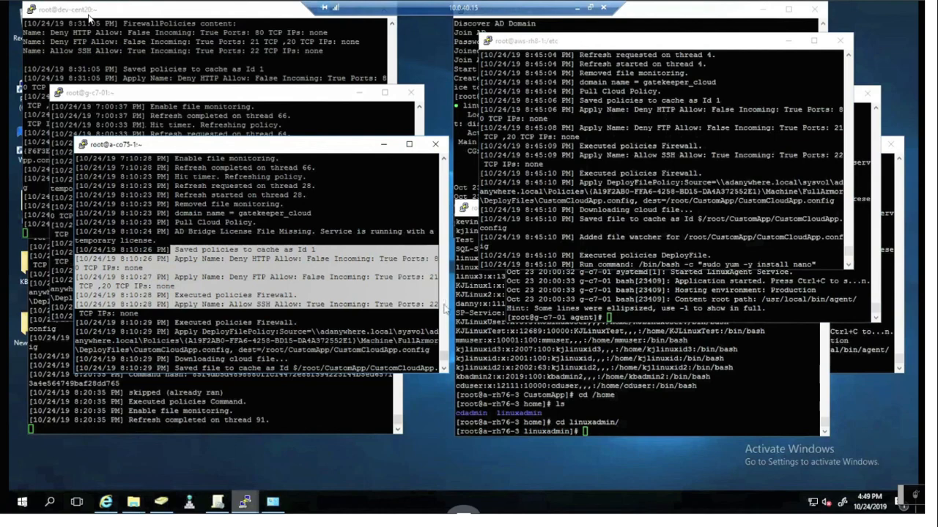